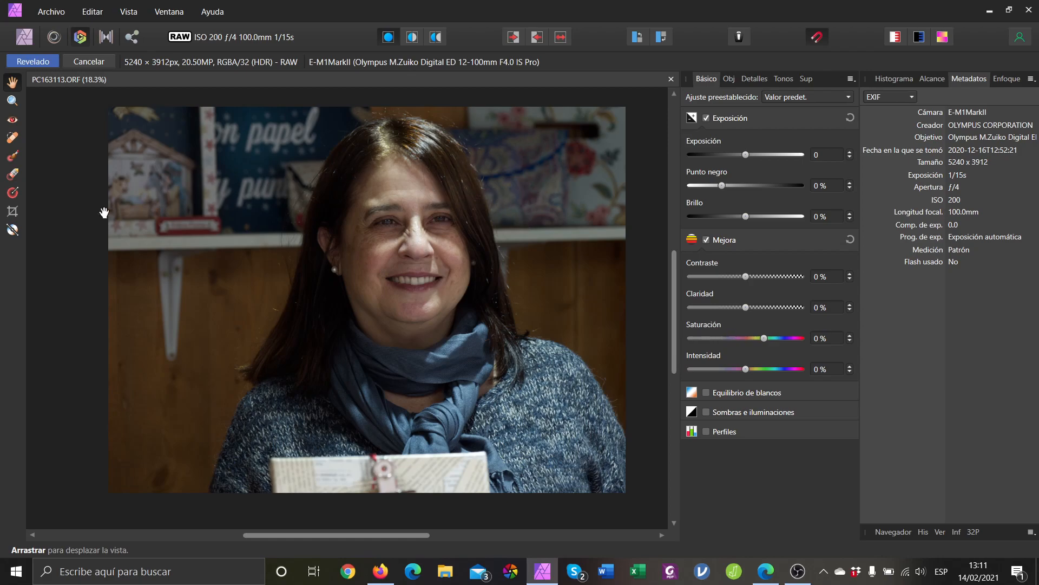
Trim the photo's left side with the crop to 4293 × 3912 px and set the crop overlay to Espiral dorada
left_click(13, 210)
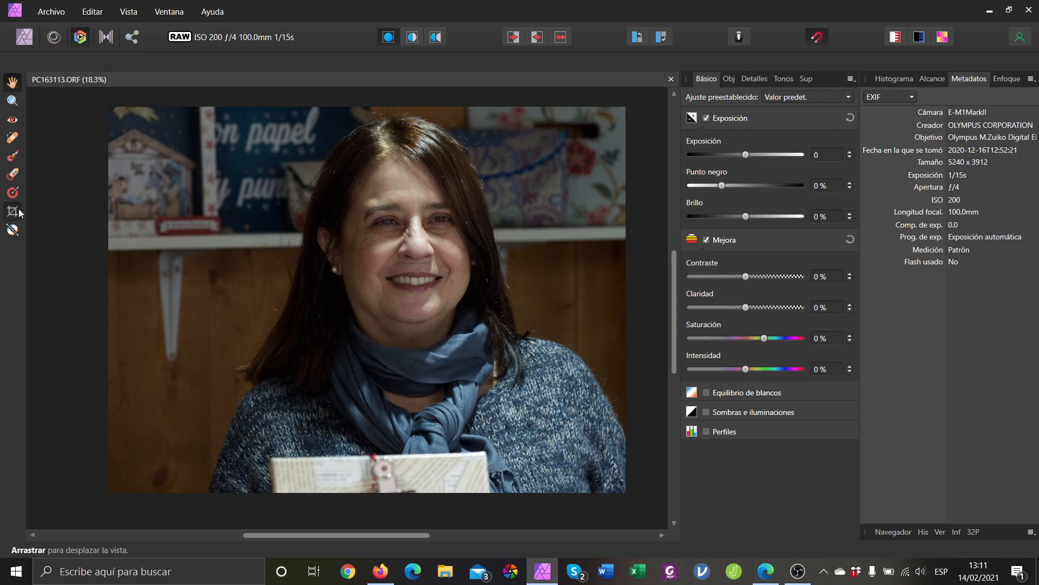
left_click_drag(107, 106, 201, 106)
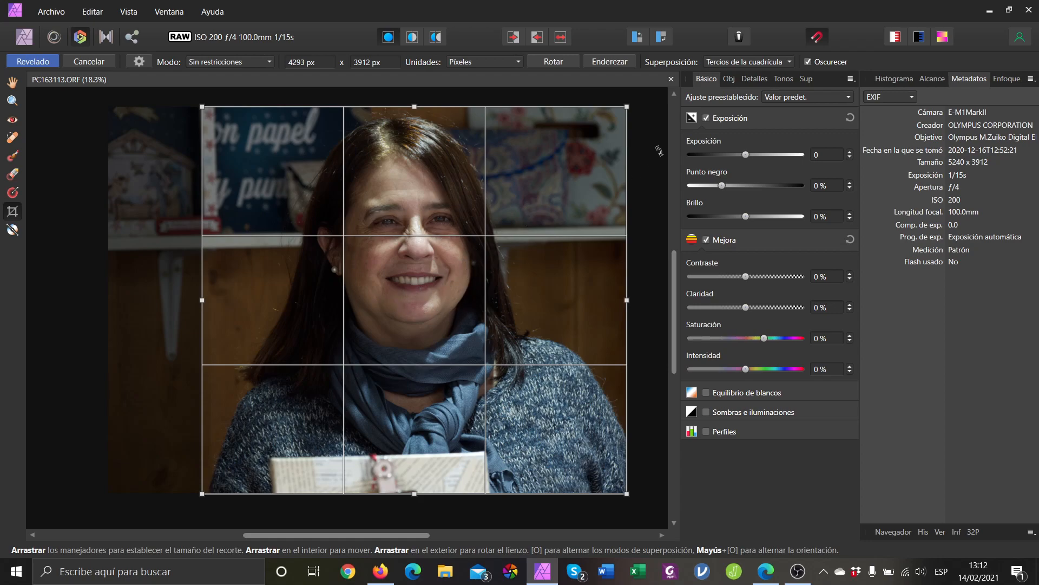
left_click(750, 61)
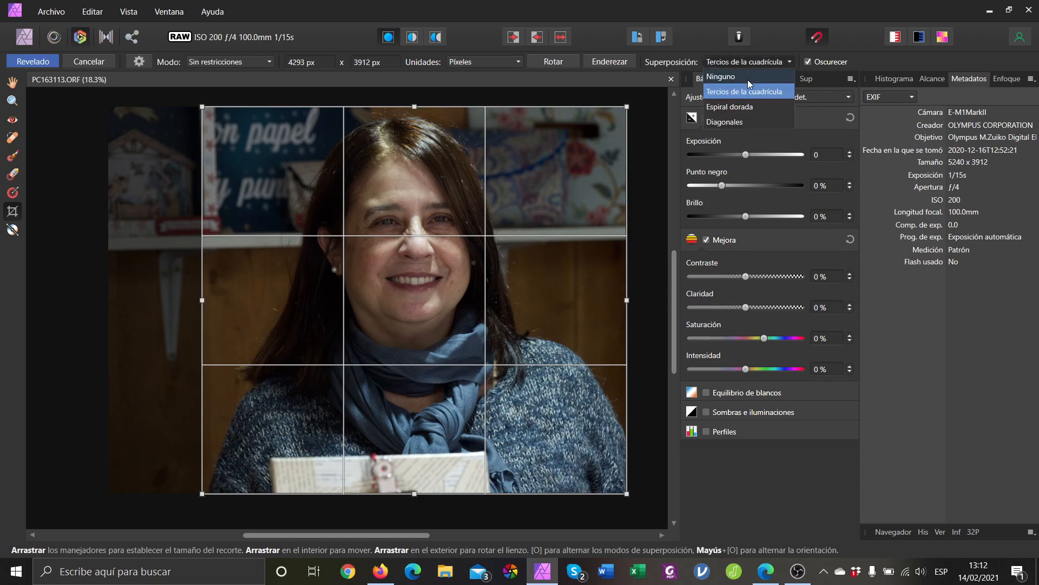
left_click(744, 108)
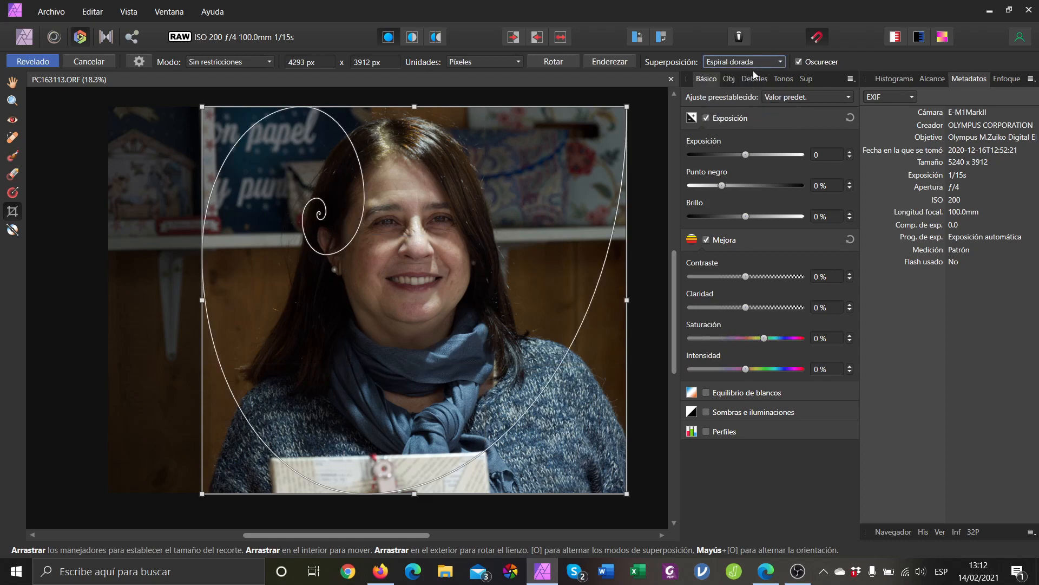
Cycle the crop overlay from Espiral dorada through Diagonales to Ninguno
left_click(780, 62)
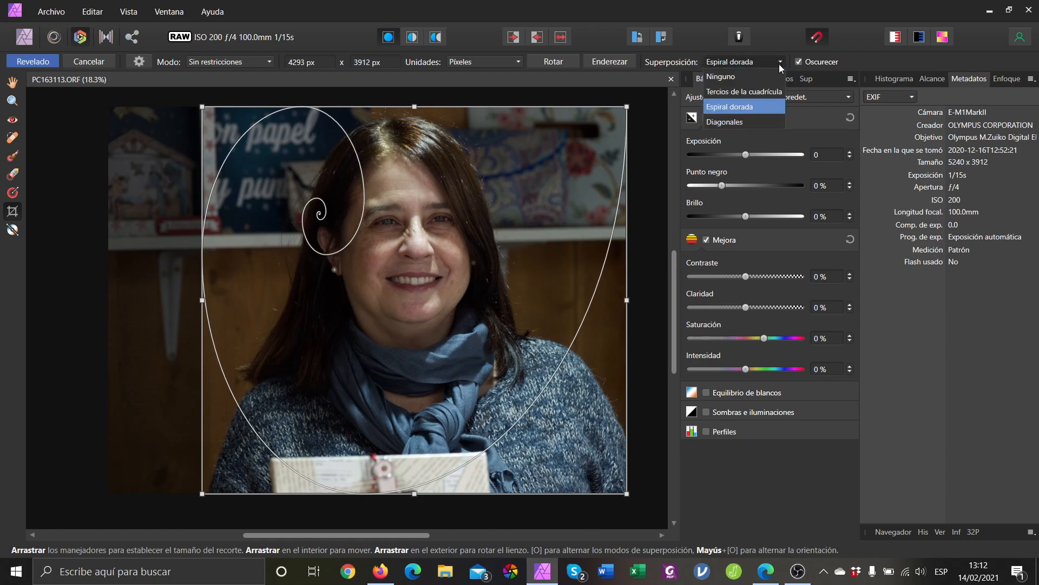
left_click(756, 106)
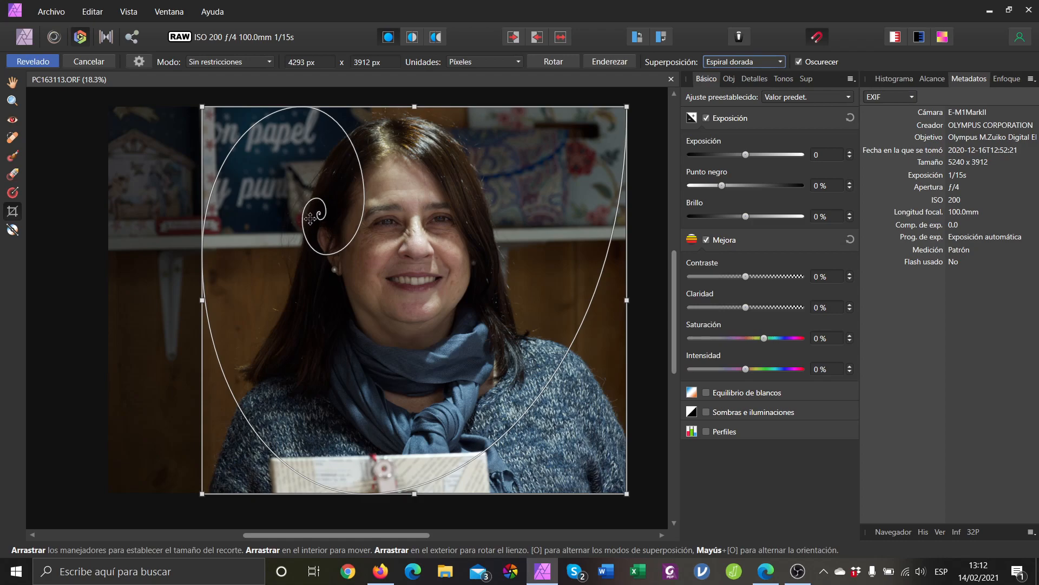
key("ctrl")
key("o")
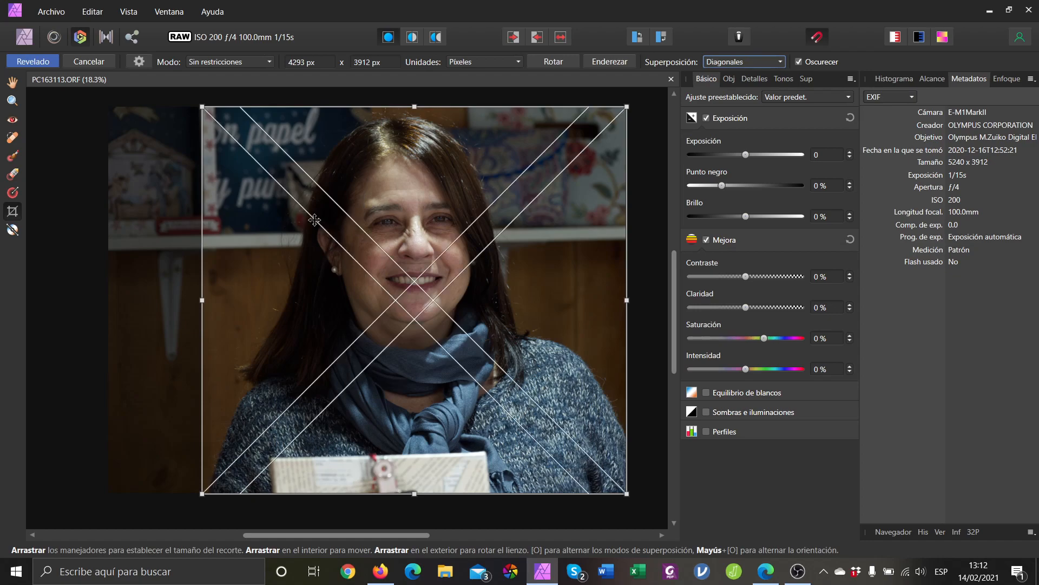
key("o")
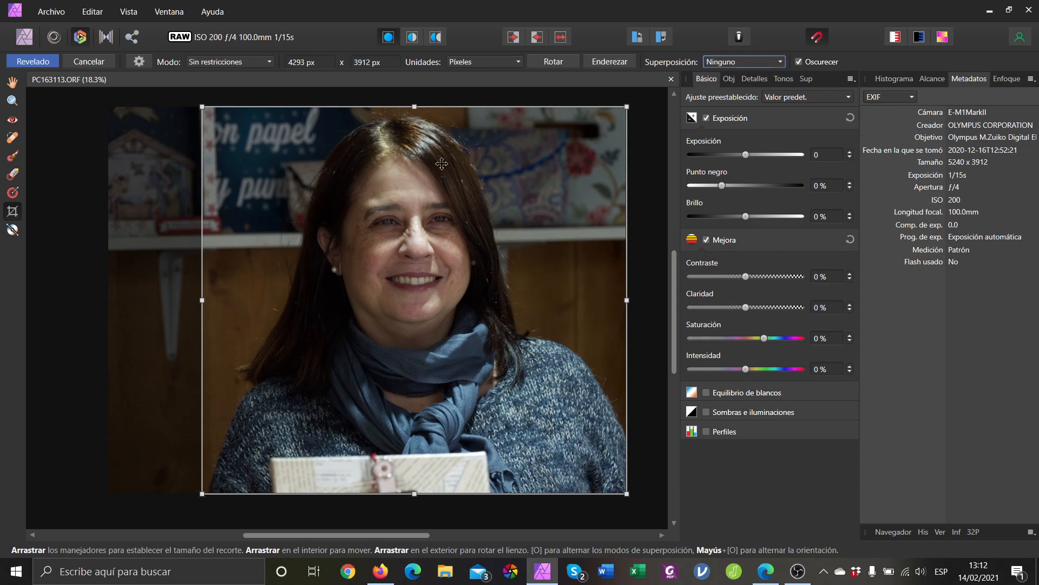
Set the crop overlay to Espiral dorada, cycle through the spiral's orientations, and apply the crop
left_click(722, 62)
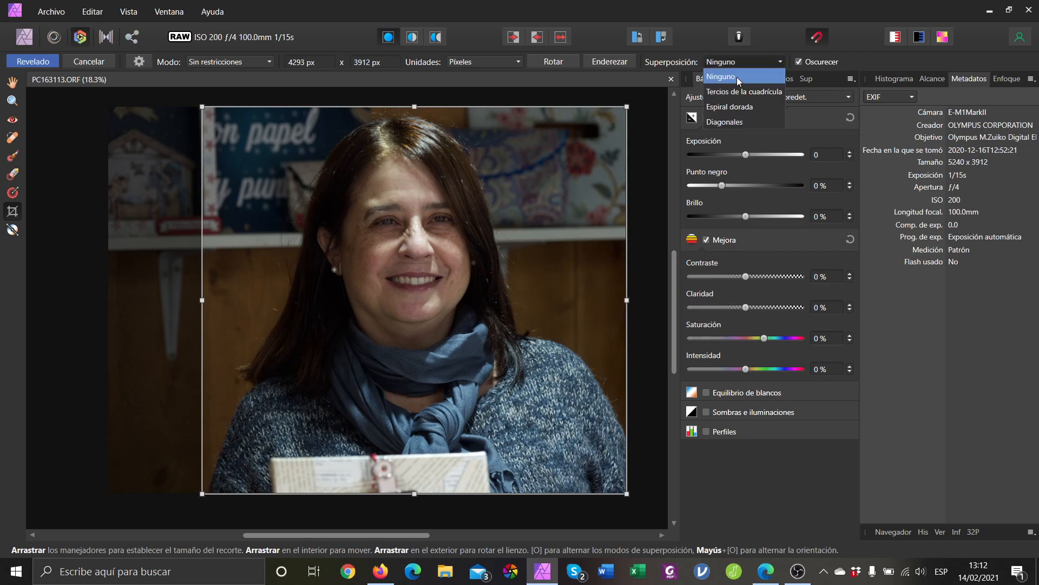
left_click(745, 107)
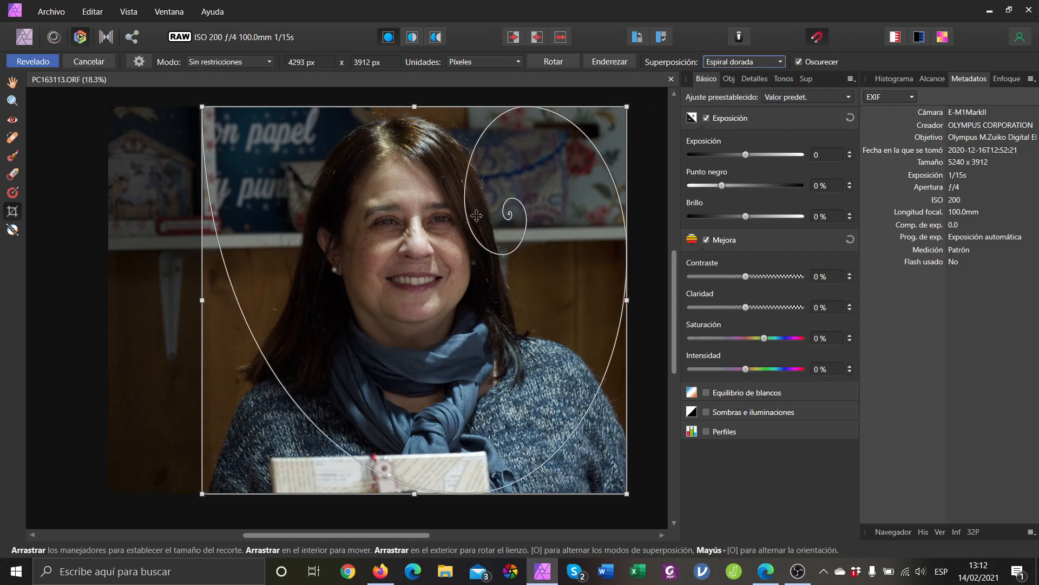
key("shift+o")
key("shift+o")
key("shift+o")
key("shift+o")
key("h")
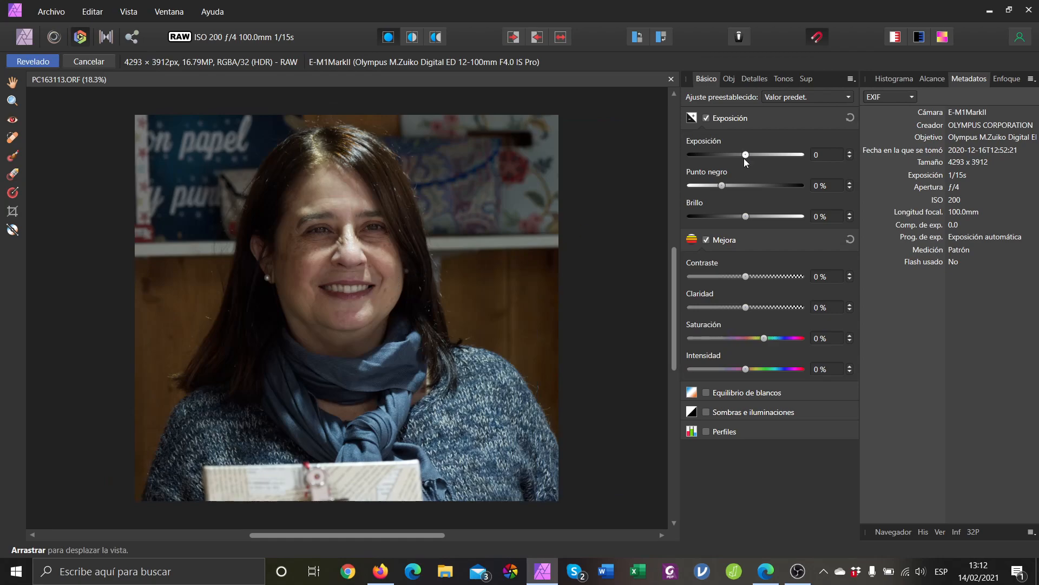
Set the exposure to 0.662 and brightness to 3%, and enable shadows and highlights with shadows at 9% and highlights at -24%
left_click_drag(745, 155, 754, 157)
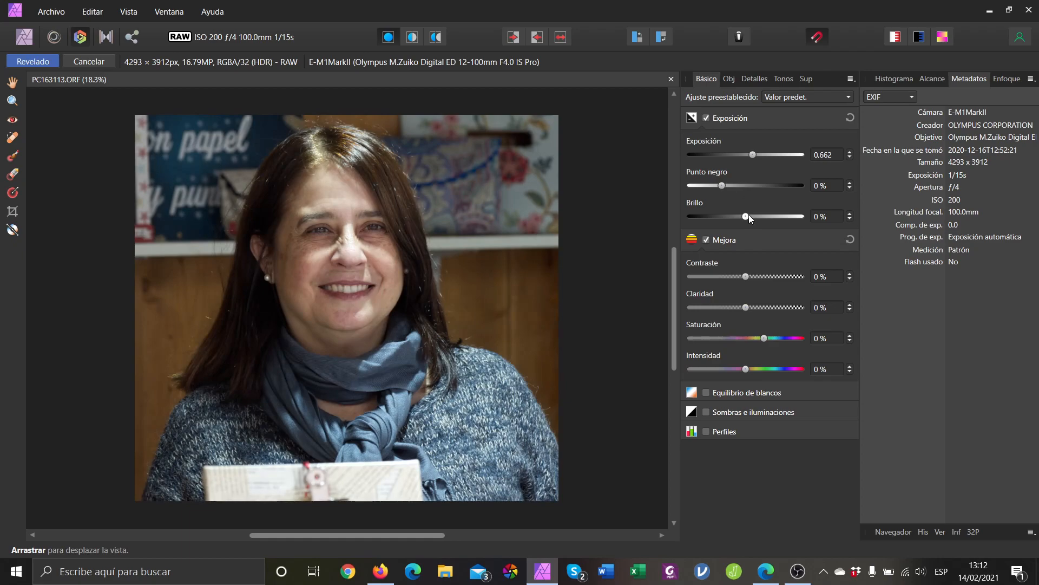
mouse_move(750, 215)
left_mouse_down()
mouse_move(764, 216)
mouse_move(753, 218)
left_mouse_up()
left_click(710, 414)
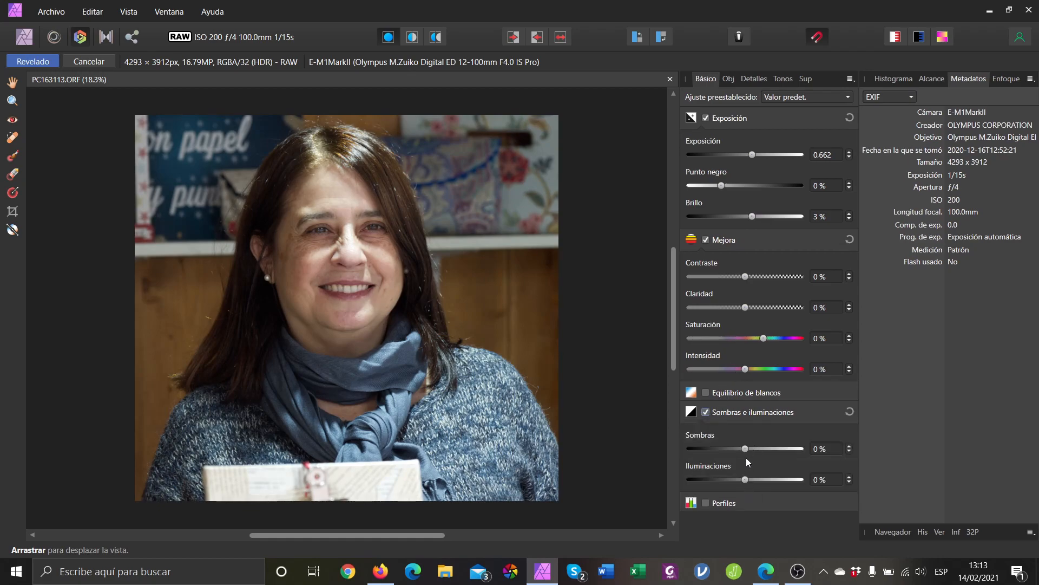
left_click_drag(746, 450, 740, 480)
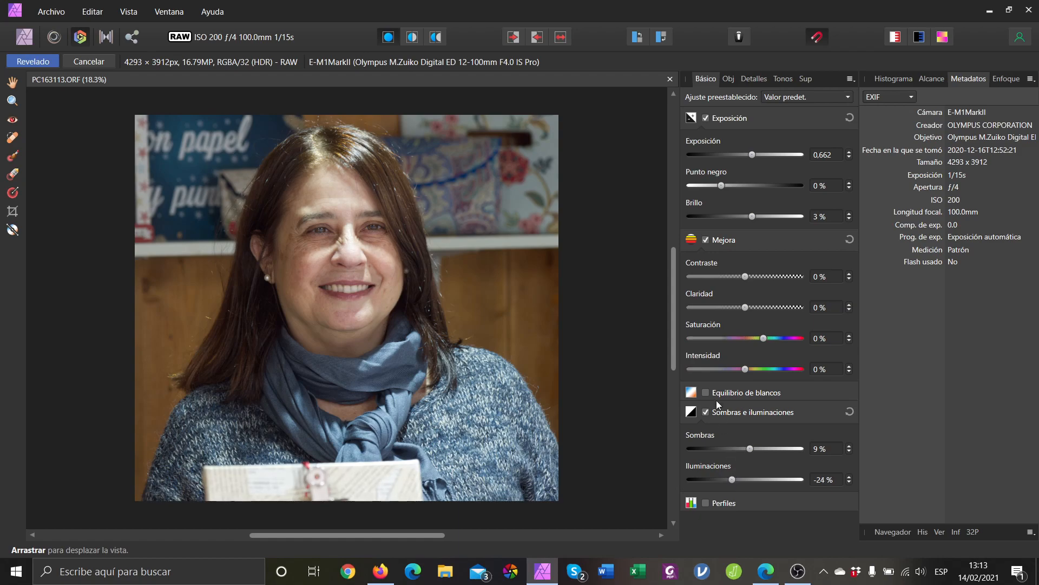
Review the lens, detail and tone settings and develop the RAW photo
left_click(732, 78)
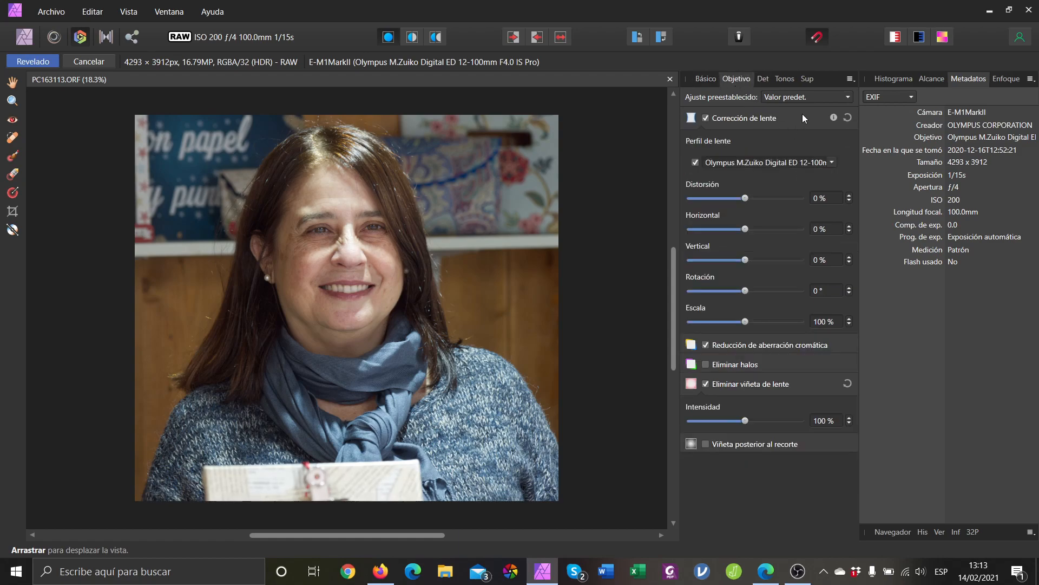
left_click(764, 79)
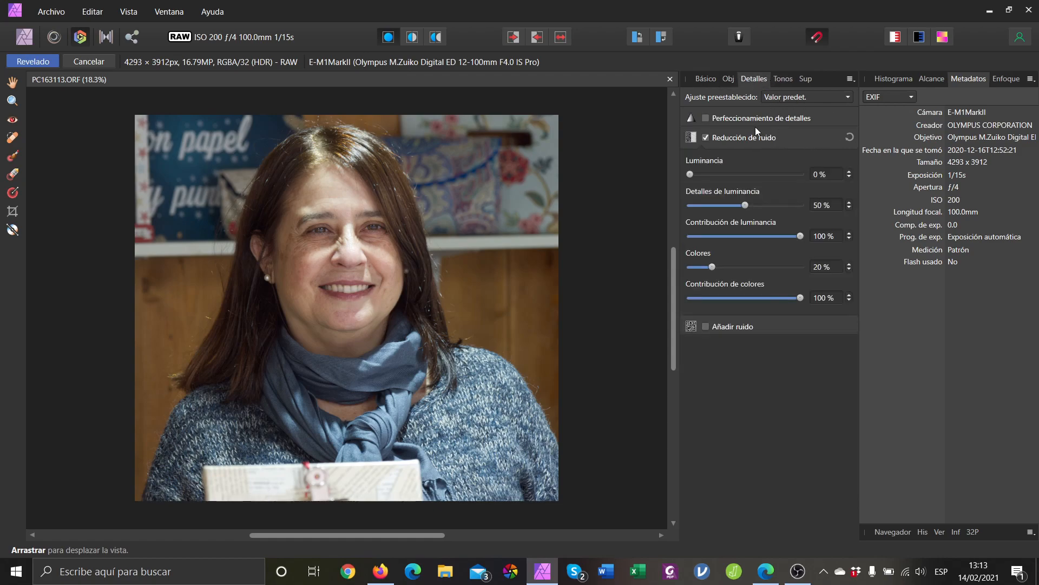
left_click(785, 80)
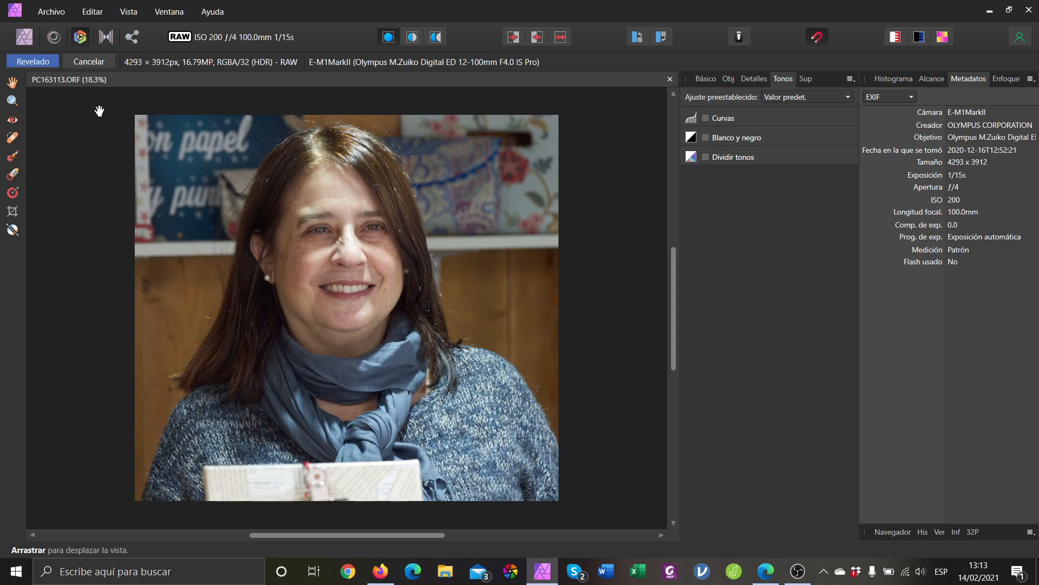
left_click(42, 61)
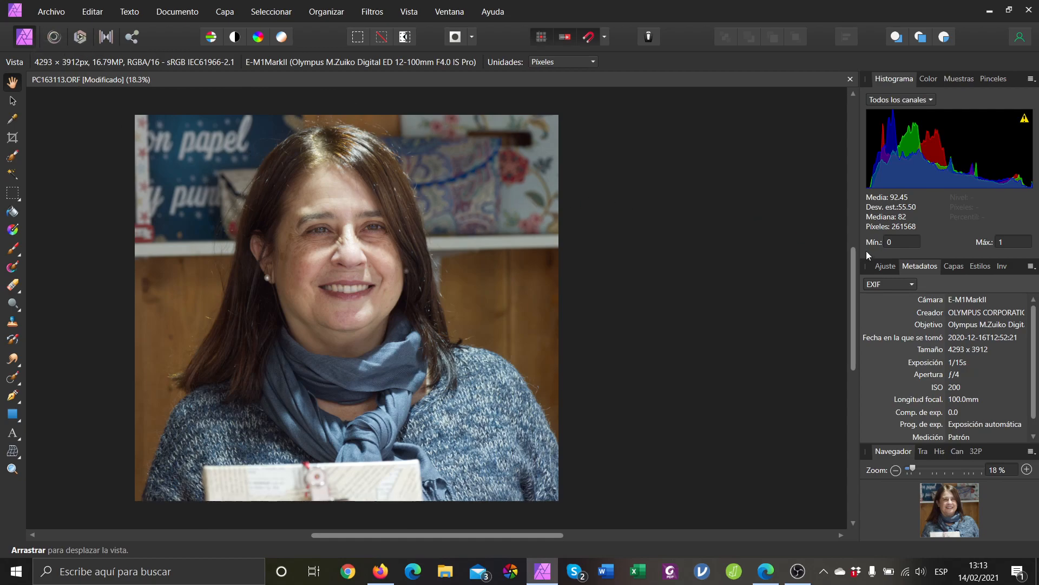
In the Archivo metadata, enter a portrait title with the subject's name and the description "retrato en su tienda"
left_click(913, 284)
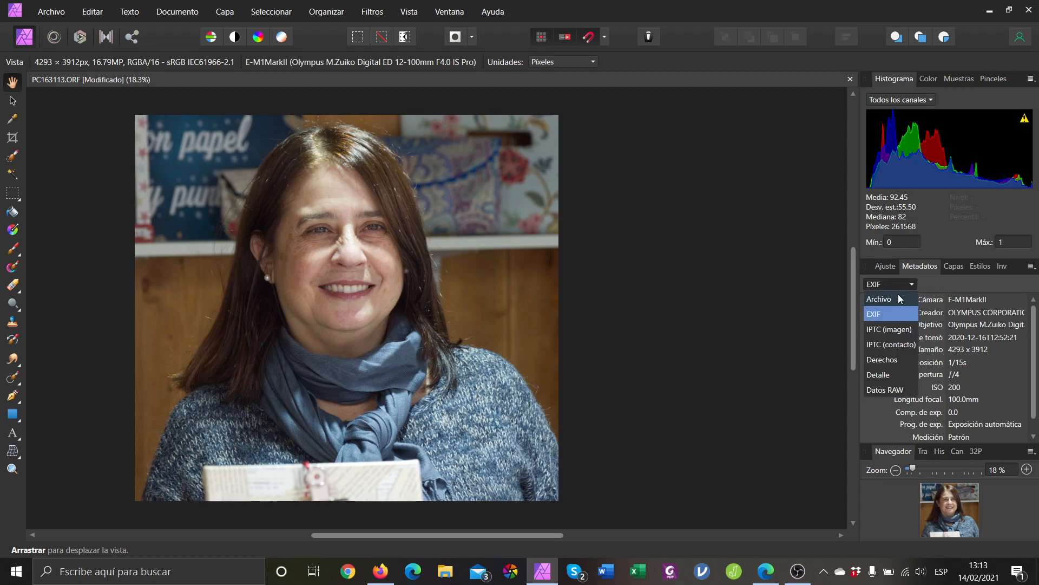
left_click(895, 300)
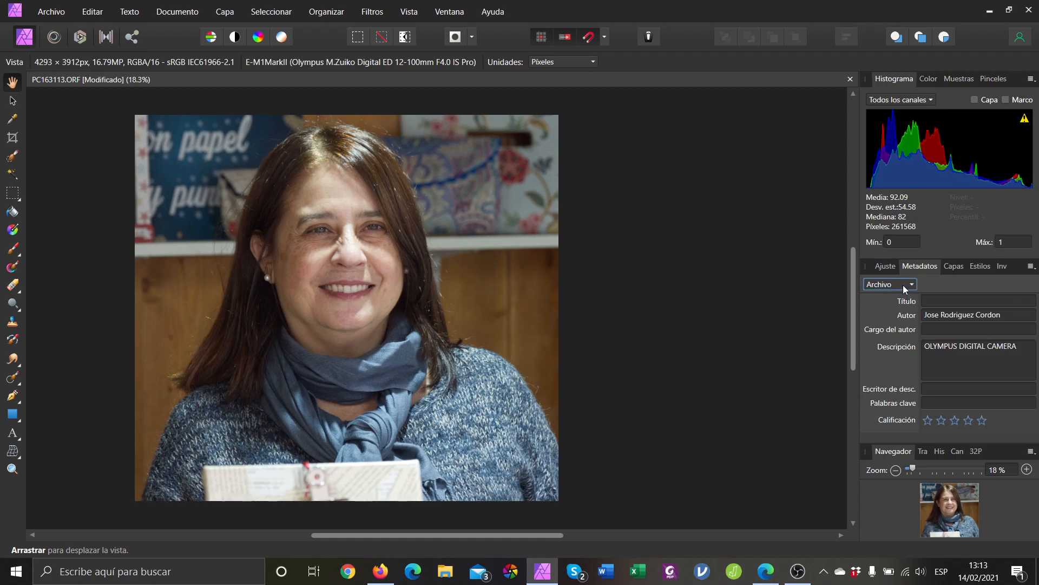
left_click(906, 289)
left_click(896, 299)
left_click(940, 301)
type("Retrato M Carmen")
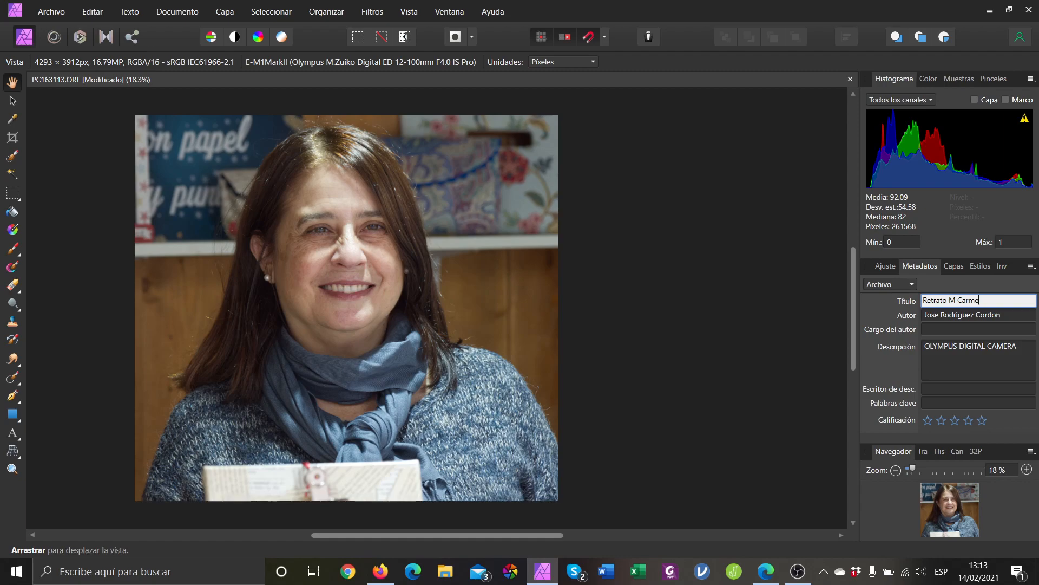
left_click(1029, 343)
type("retrato en su tienda")
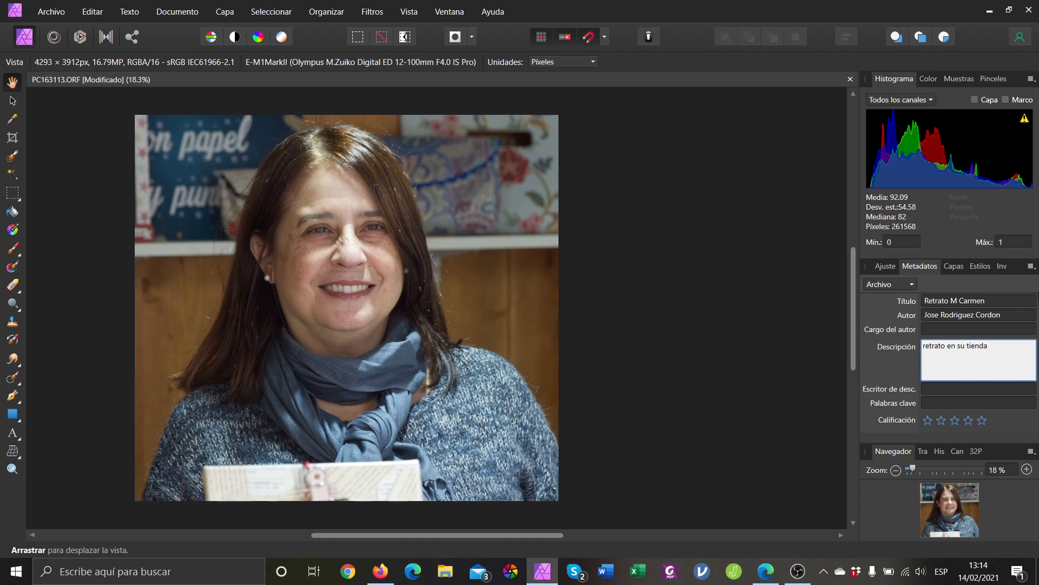
Add a live depth of field blur filter above the Fondo layer
left_click(954, 266)
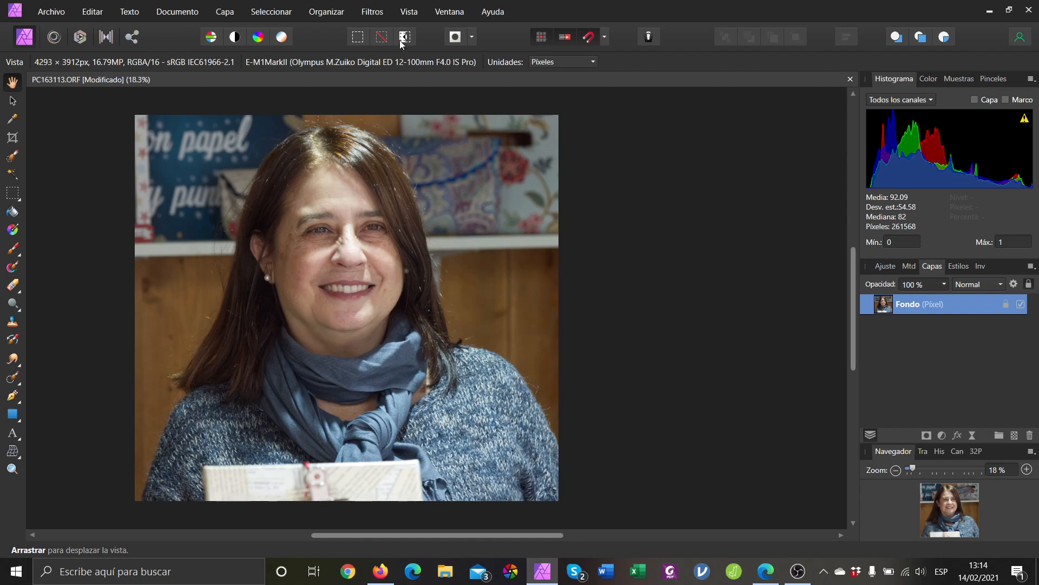
left_click(378, 11)
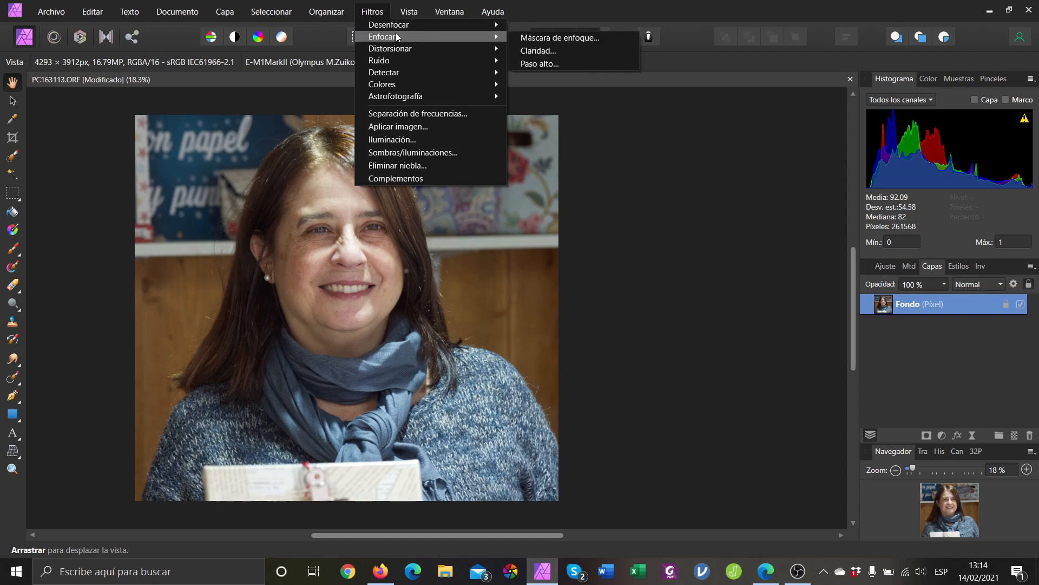
mouse_move(402, 27)
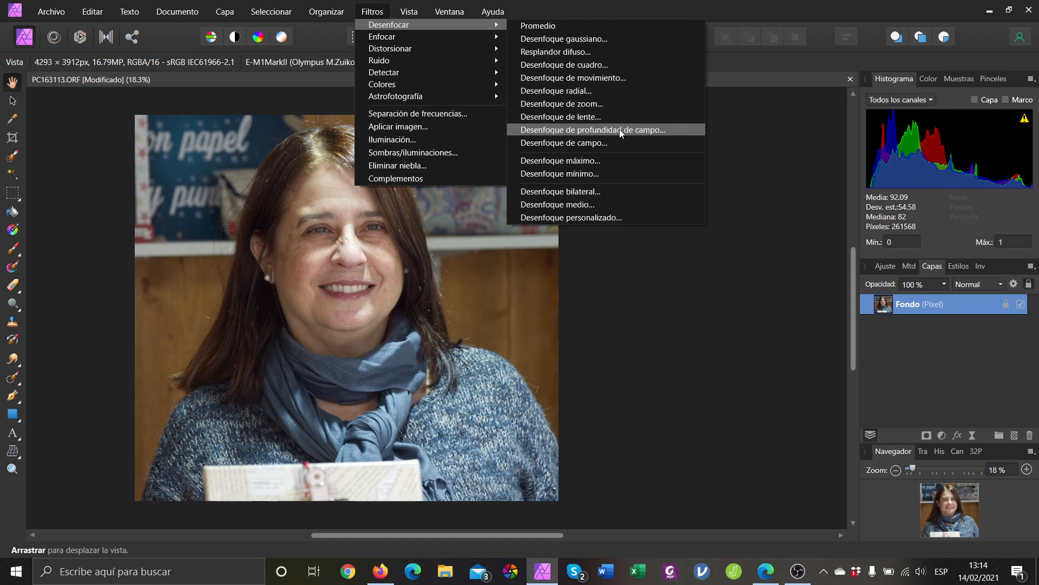
left_click(759, 186)
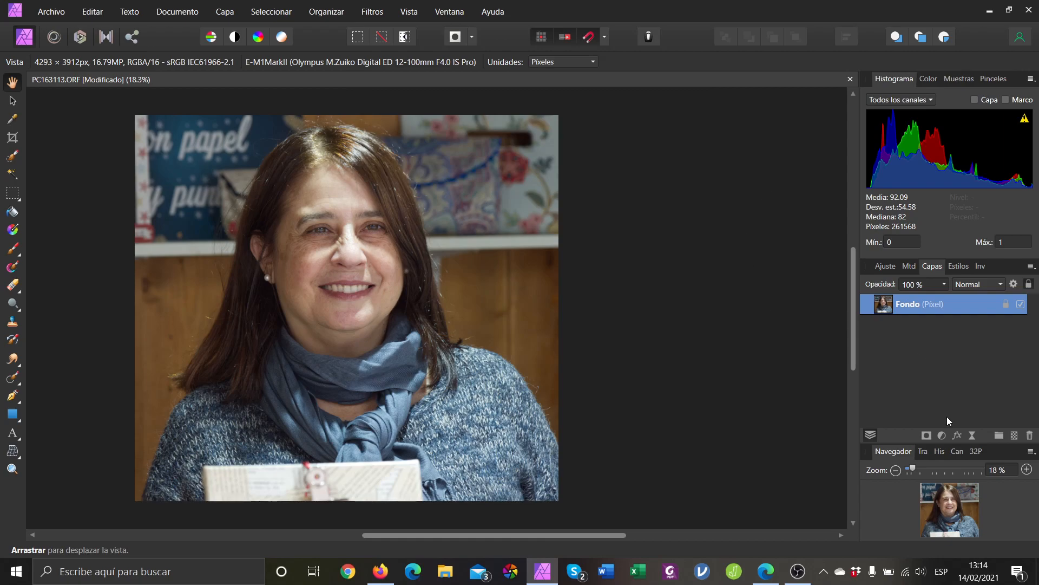
left_click(973, 434)
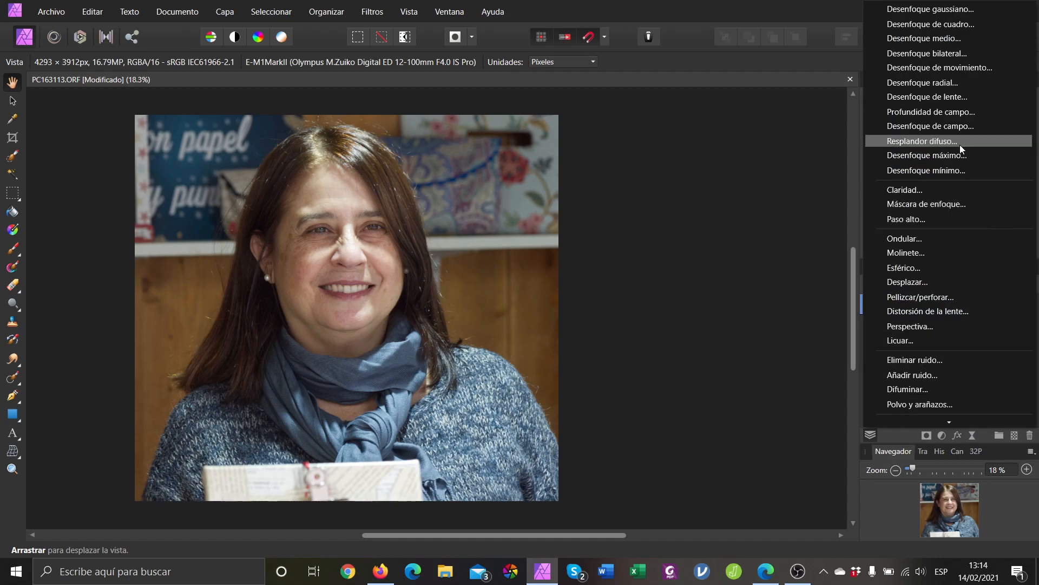
left_click(971, 114)
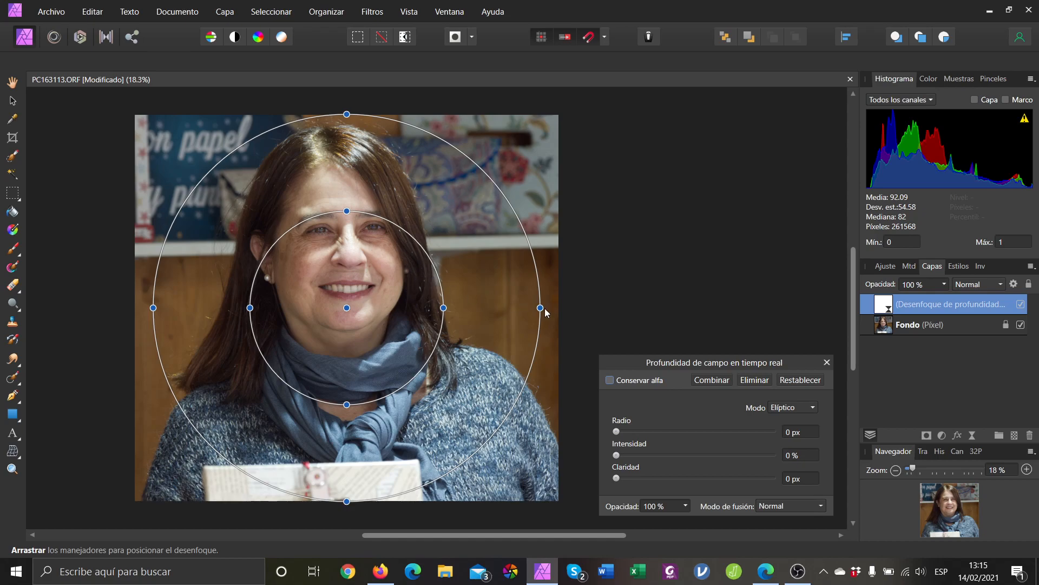
Try the Desplazamiento de inclinación blur mode with its guide lines rotated to nearly vertical, and switch back to Elíptico
left_click(813, 407)
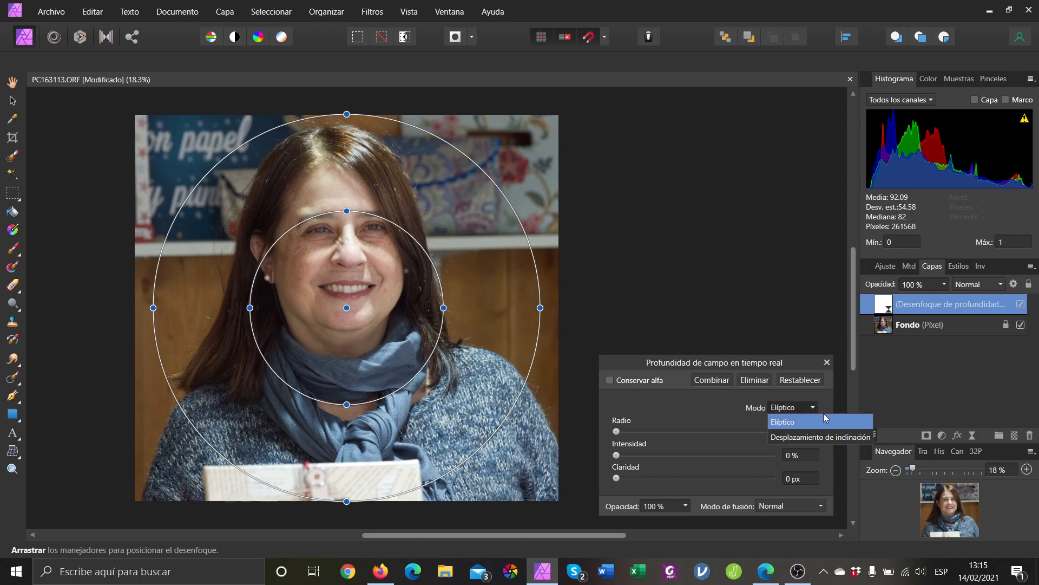
left_click(818, 437)
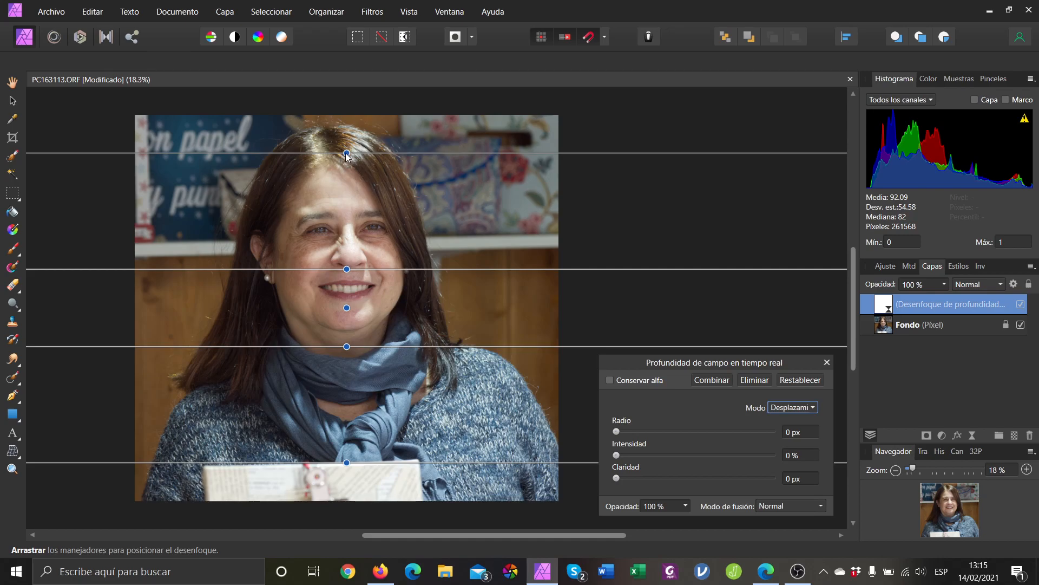
left_click_drag(346, 154, 513, 308)
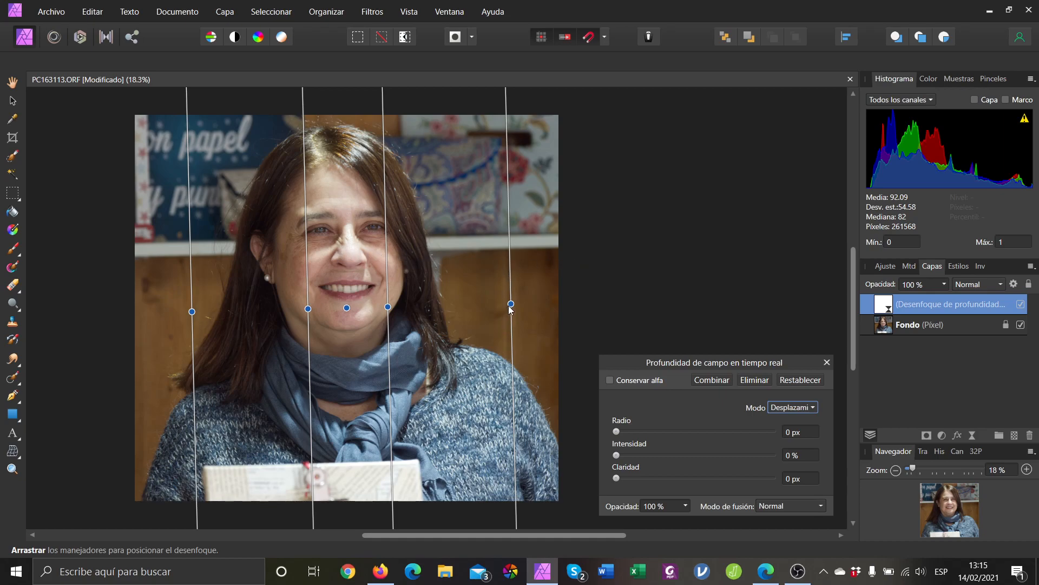
left_click(815, 407)
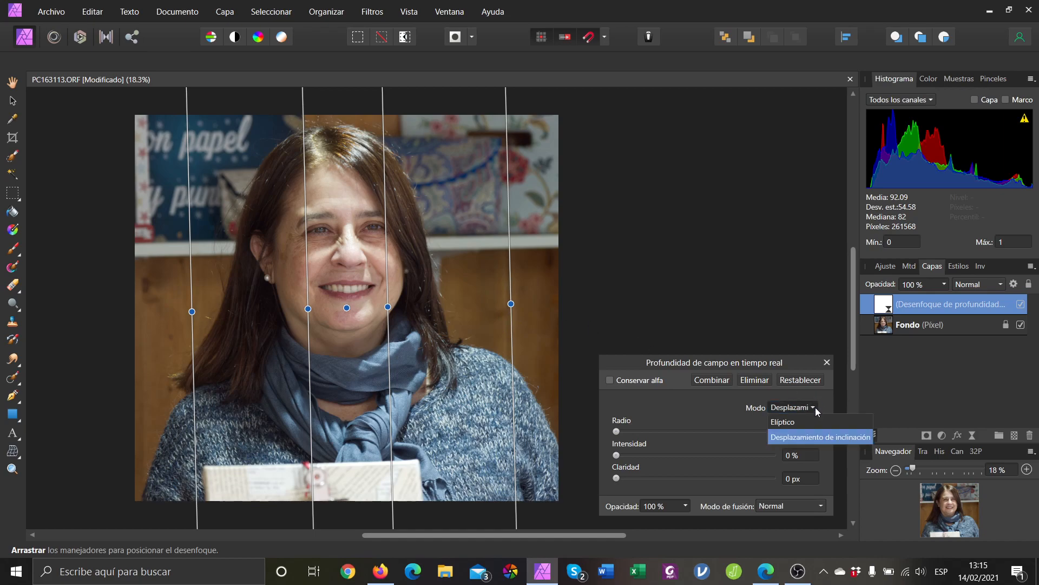
left_click(800, 425)
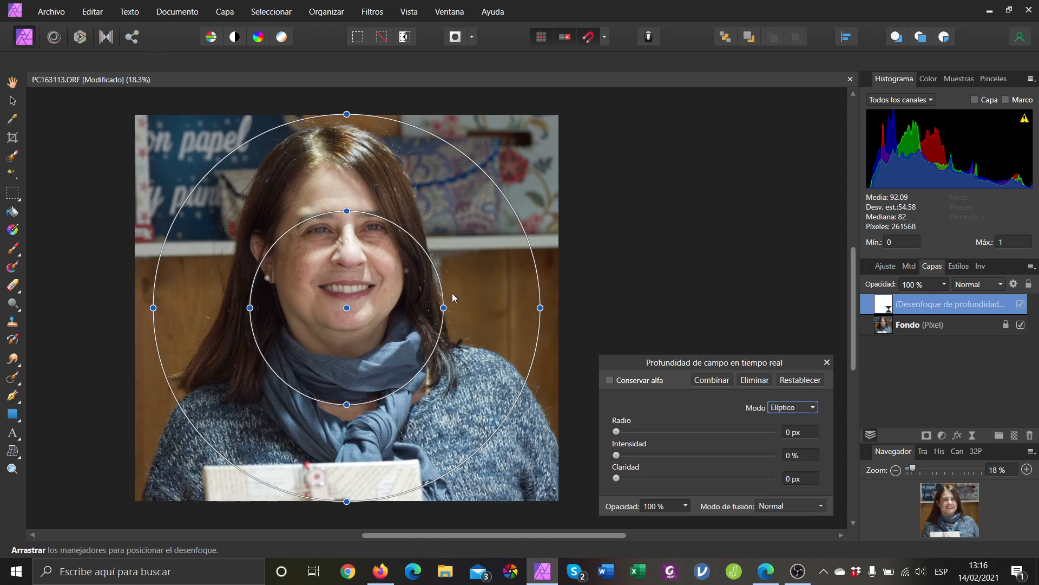
Move the elliptical focus area up to centre on the woman's nose and set the blur filter's intensity to 80%
left_click_drag(346, 308, 344, 268)
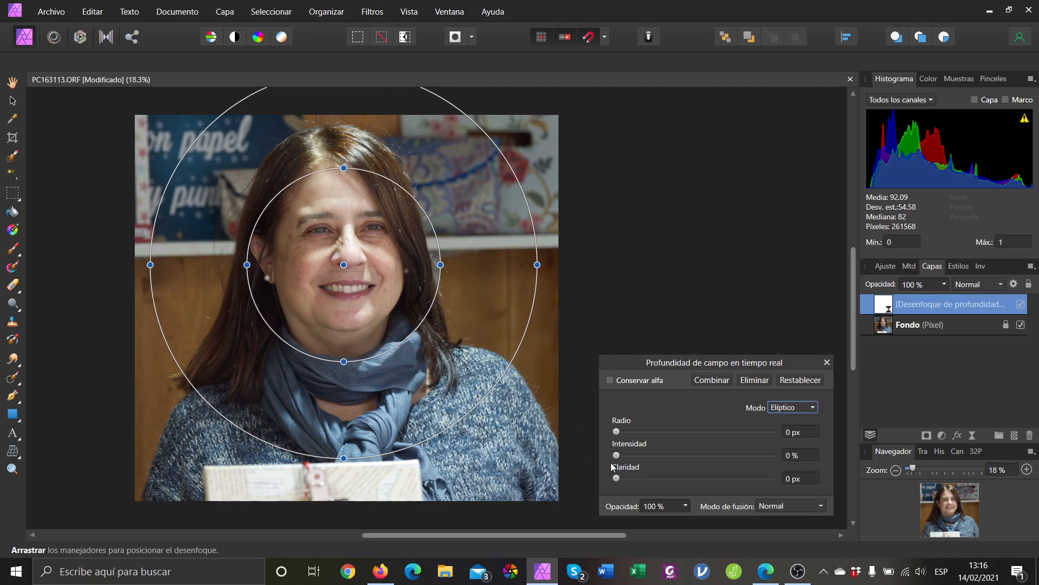
left_click_drag(617, 456, 741, 458)
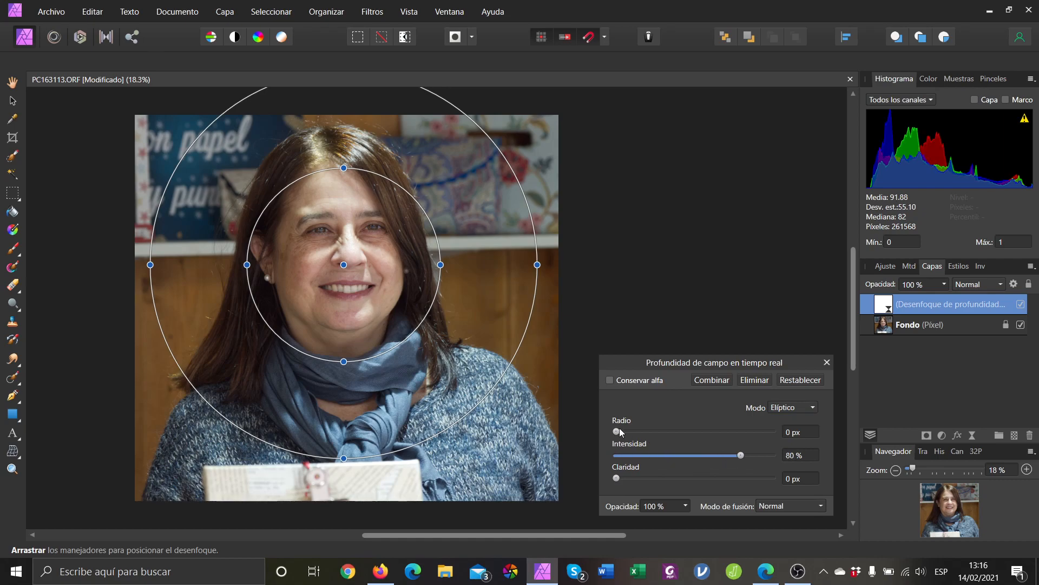
Set the blur radius to 23.8 px and reshape the elliptical focus area to fit closely around the woman's head
left_click_drag(618, 431, 710, 439)
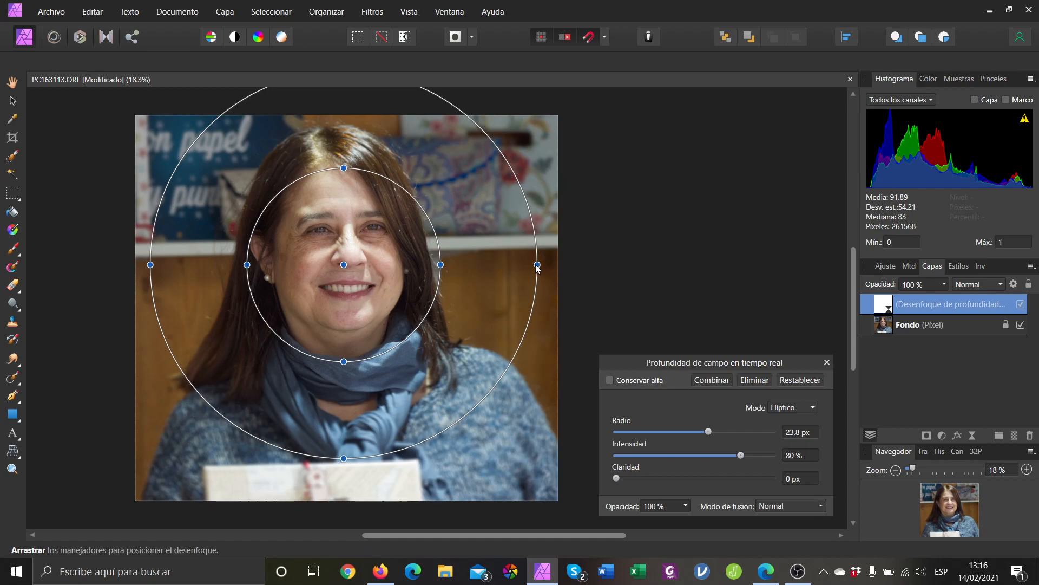
left_click_drag(537, 265, 493, 269)
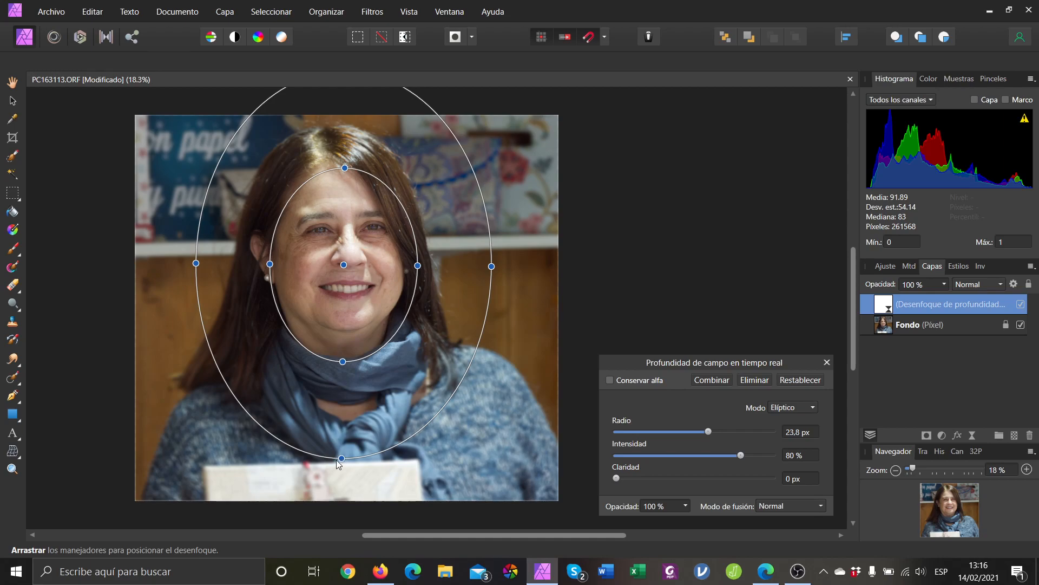
left_click_drag(341, 459, 341, 413)
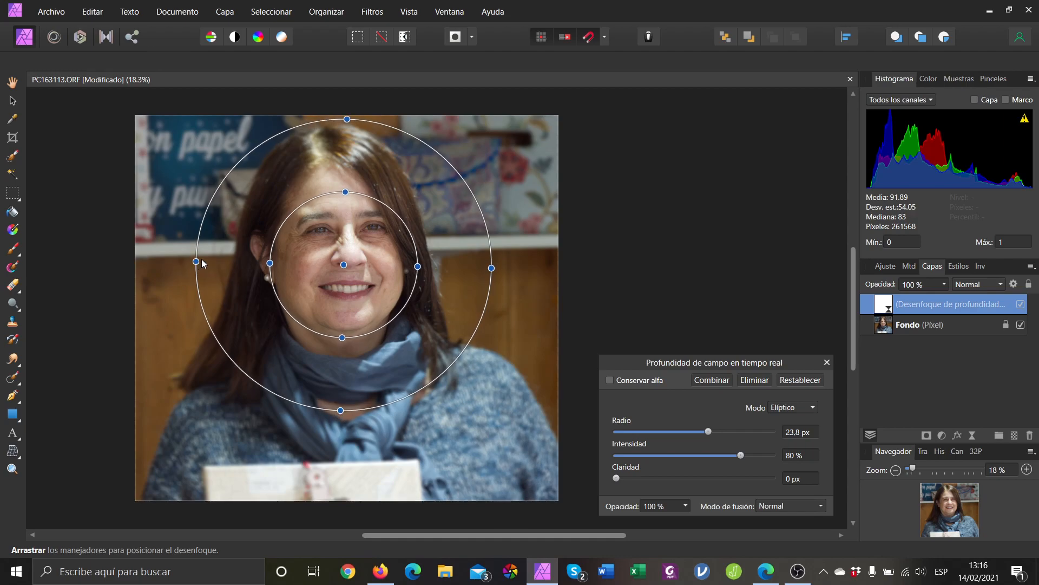
left_click_drag(197, 262, 213, 263)
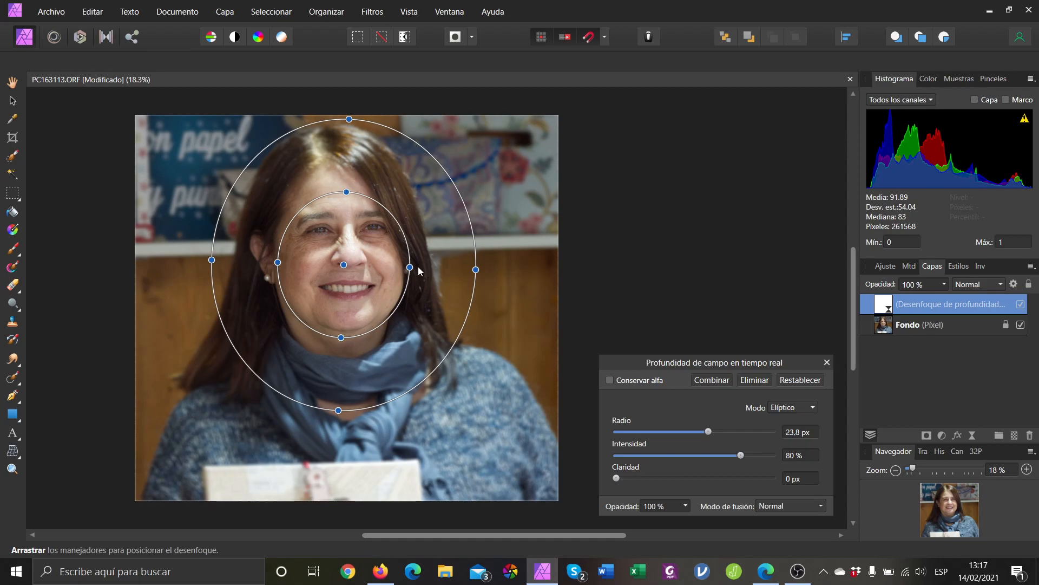
left_click_drag(410, 268, 438, 269)
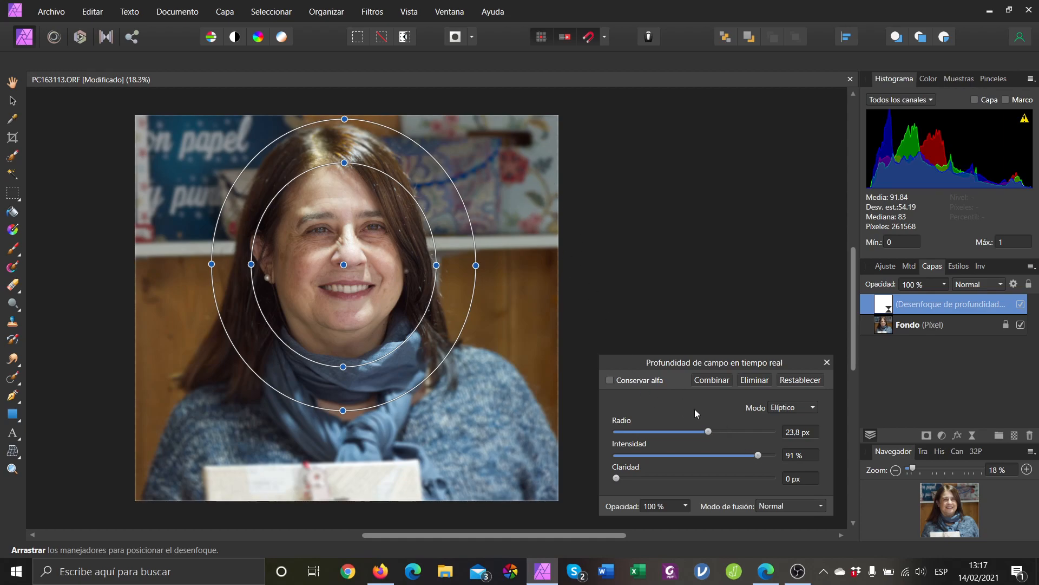
Set the blur radius to 40.6 px and fine-tune the focus ellipse around the head, moving its centre slightly up the nose
left_click_drag(712, 430, 739, 437)
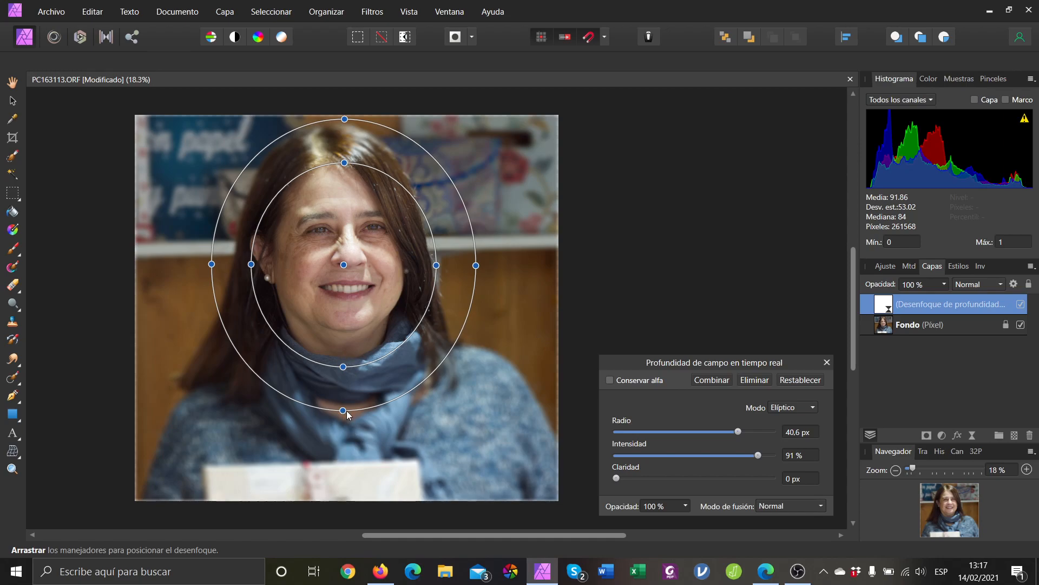
left_click_drag(343, 410, 340, 408)
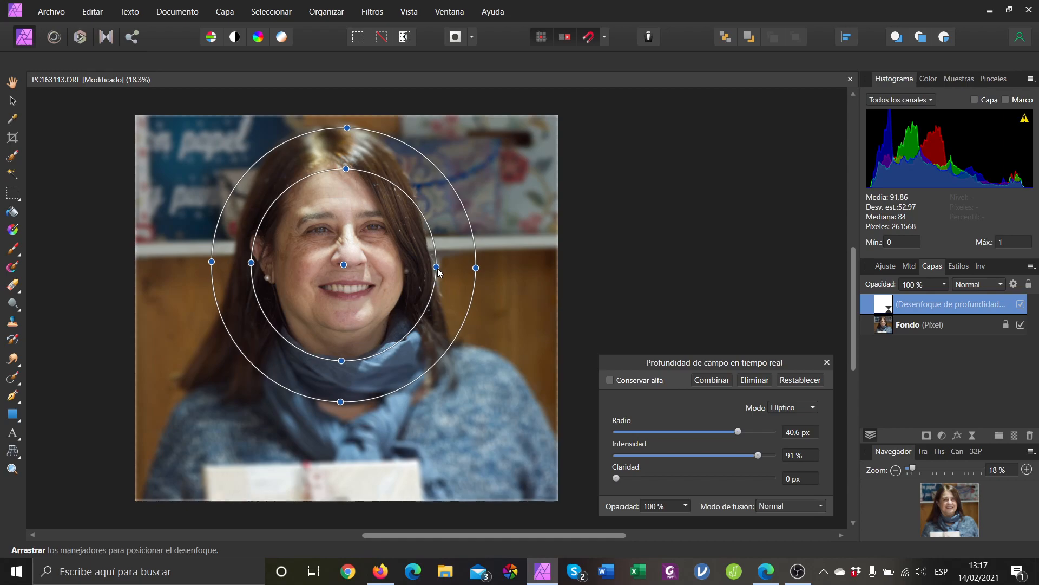
left_click_drag(438, 269, 439, 264)
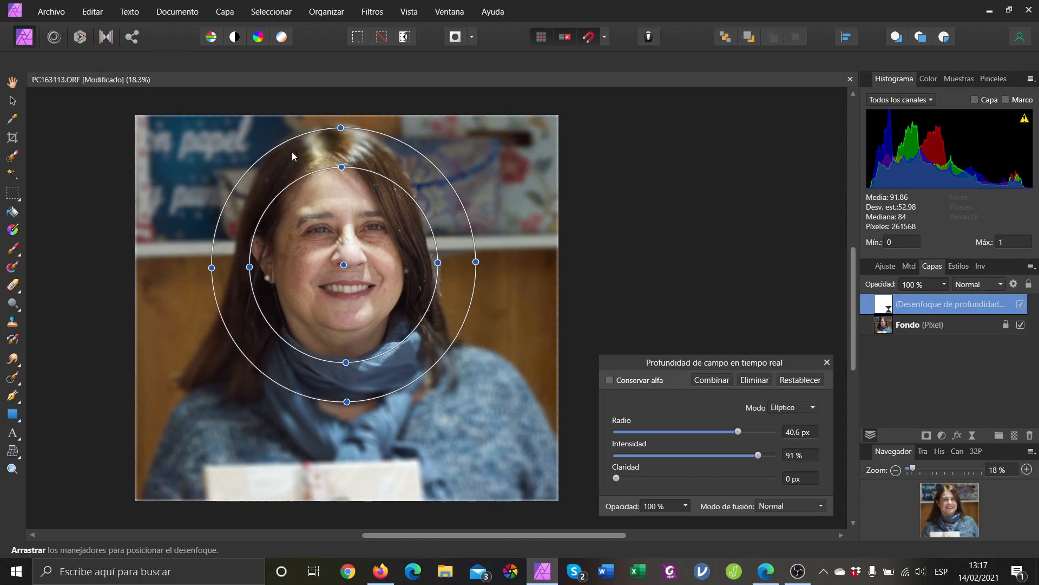
left_click_drag(344, 264, 343, 258)
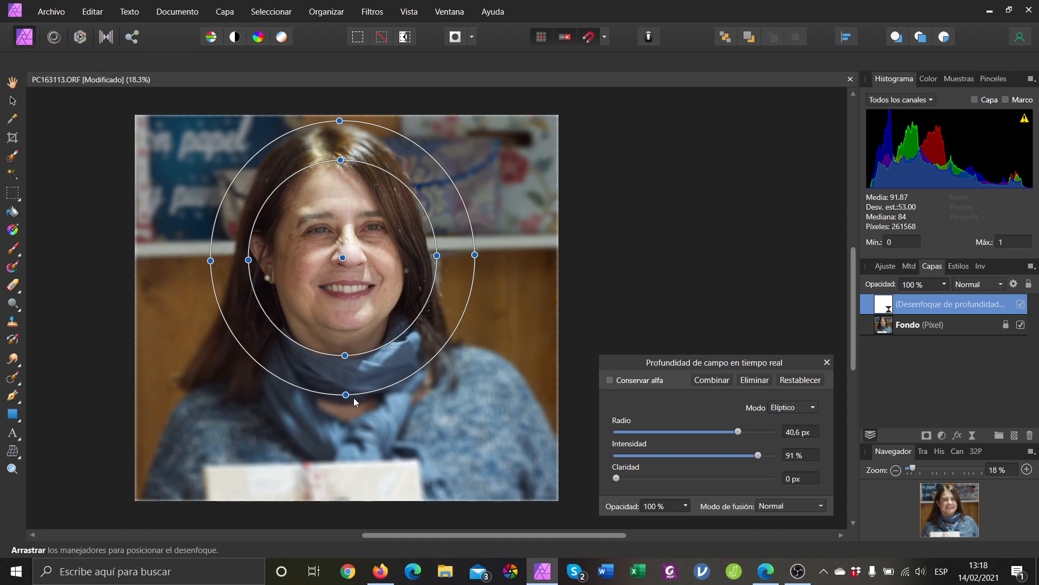
left_click_drag(347, 399, 348, 405)
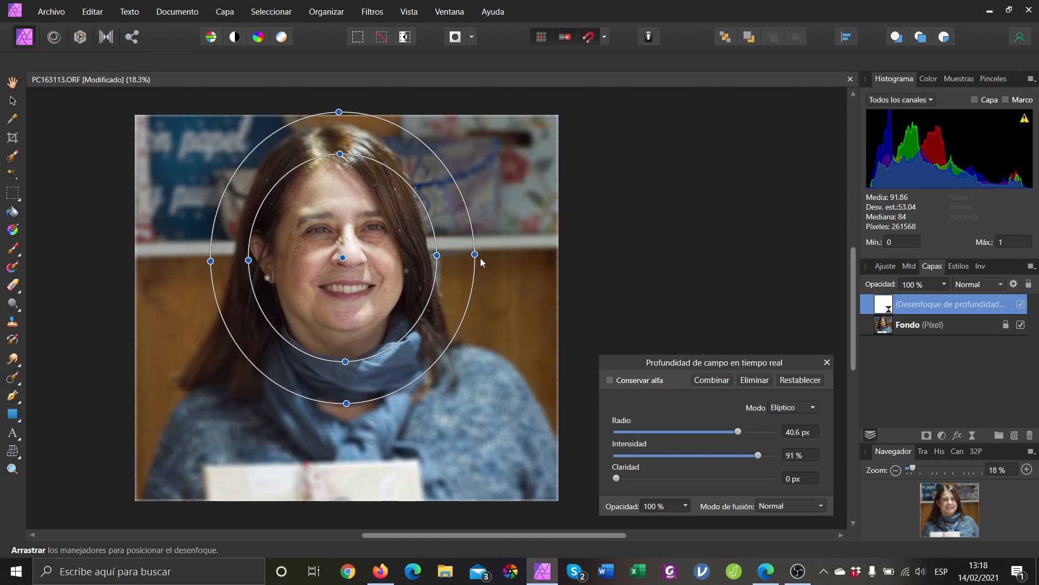
left_click_drag(475, 254, 476, 252)
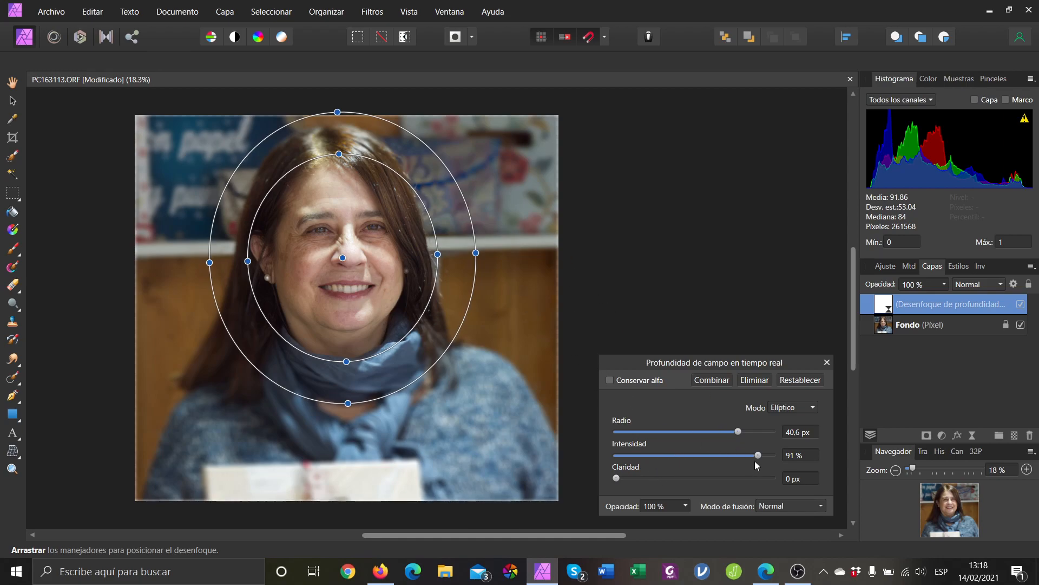
Set the blur intensity to 98%, try a higher clarity and return it to 0 px, and close the filter settings
left_click_drag(760, 456, 771, 455)
left_click_drag(616, 480, 649, 482)
left_click_drag(648, 478, 598, 474)
left_click(828, 362)
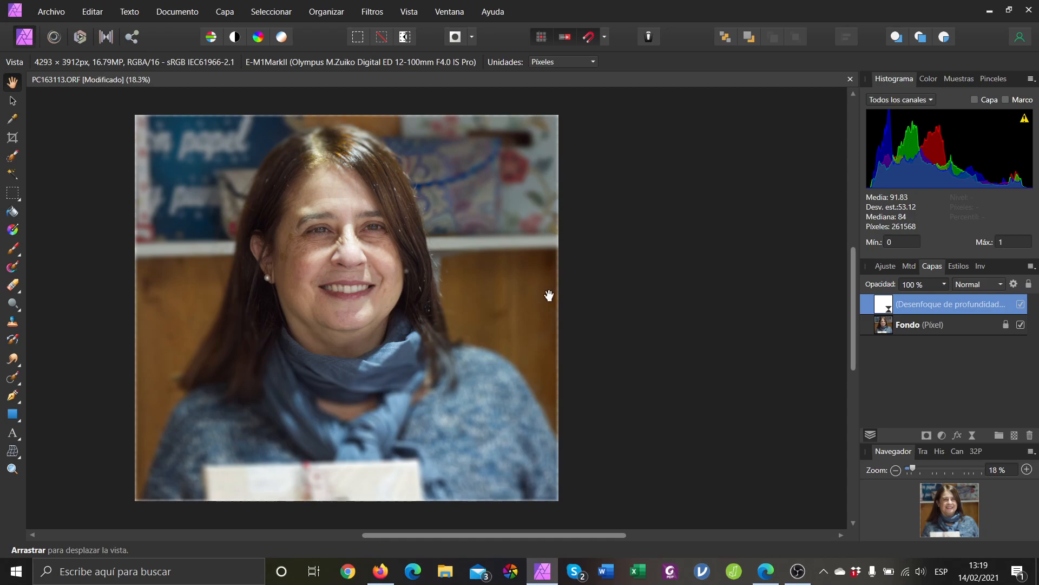
Reopen the depth of field blur filter's settings and enable Conservar alfa
double_click(887, 301)
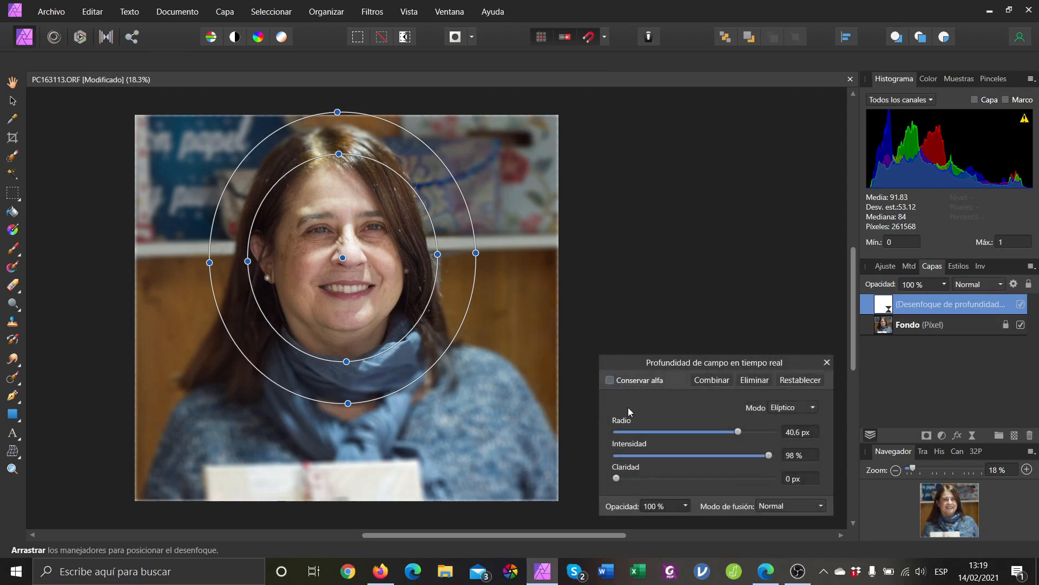
left_click(609, 381)
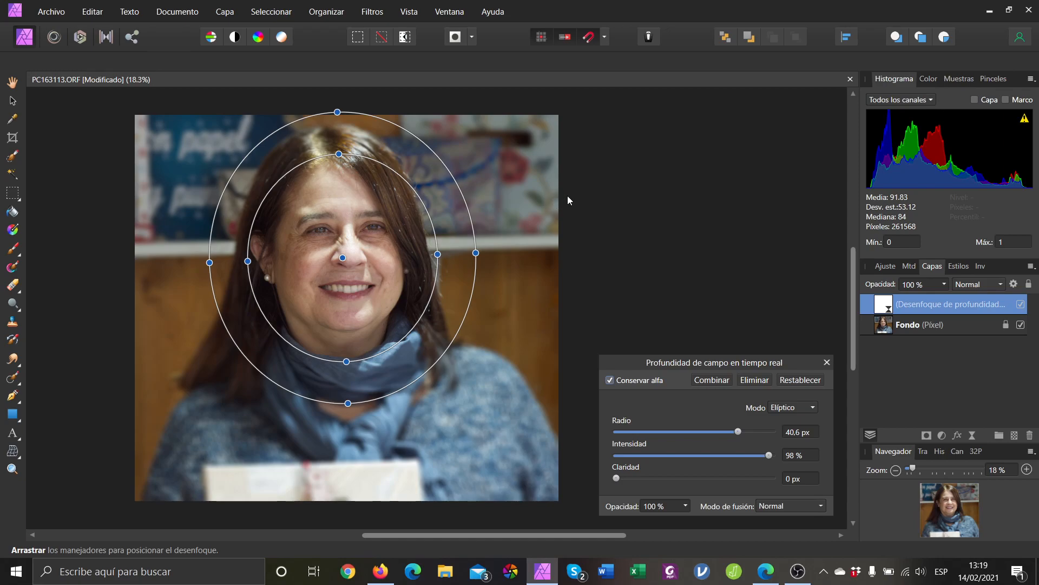
left_click(828, 363)
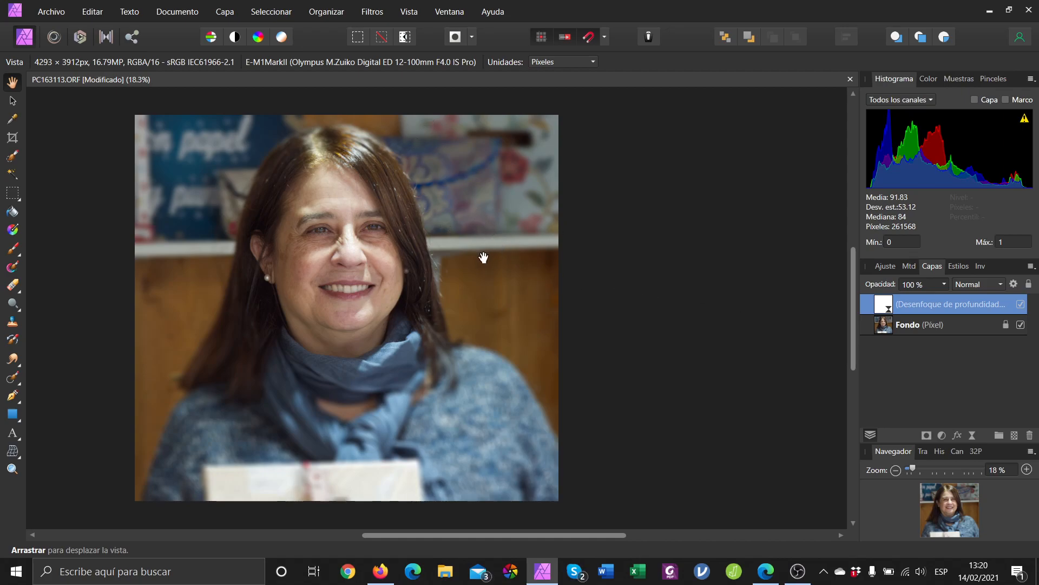
scroll(483, 258, "up", 5)
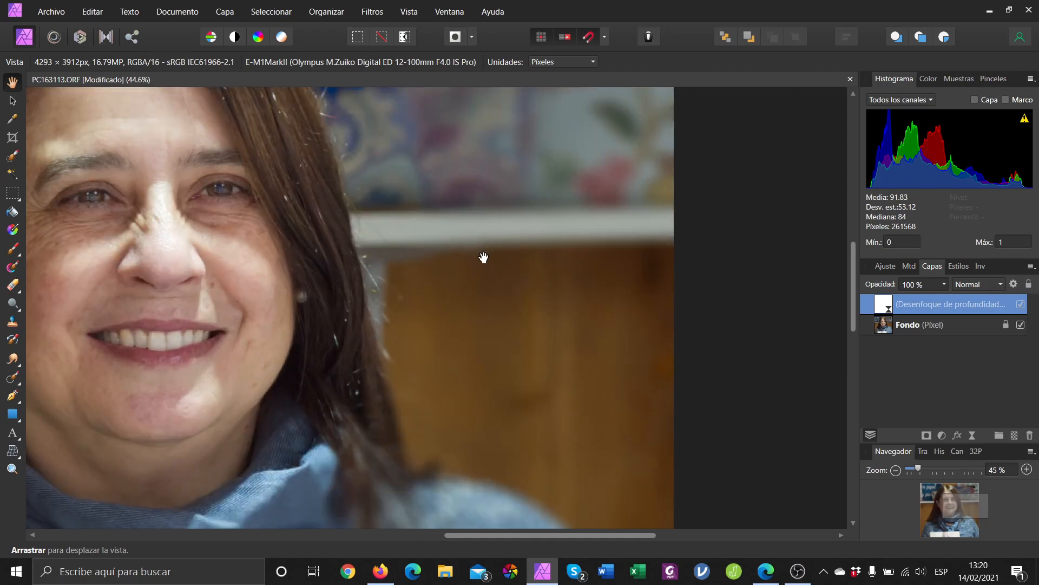
left_click_drag(186, 286, 460, 281)
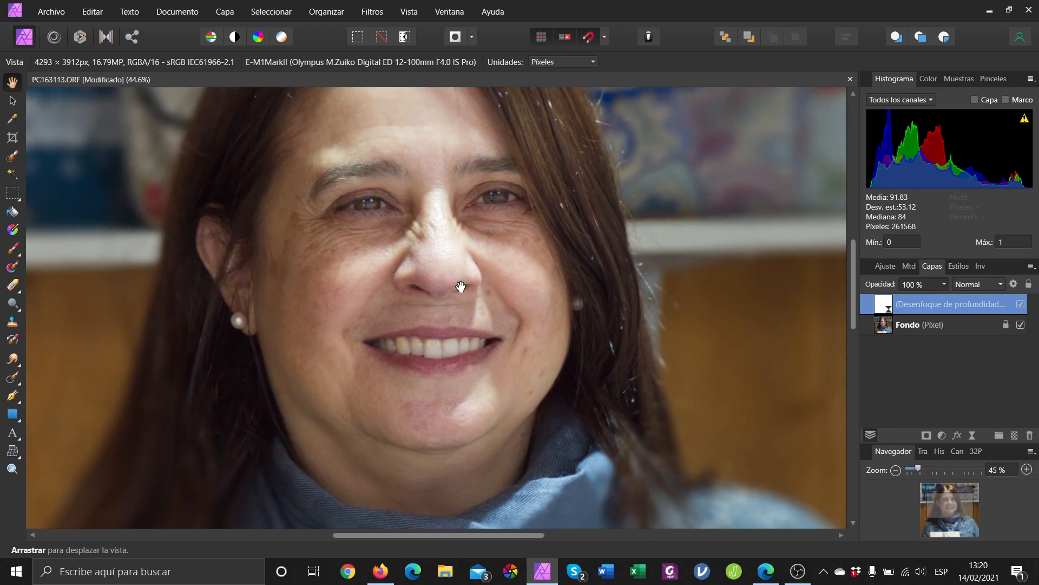
scroll(460, 286, "up", 3)
scroll(461, 287, "up", 2)
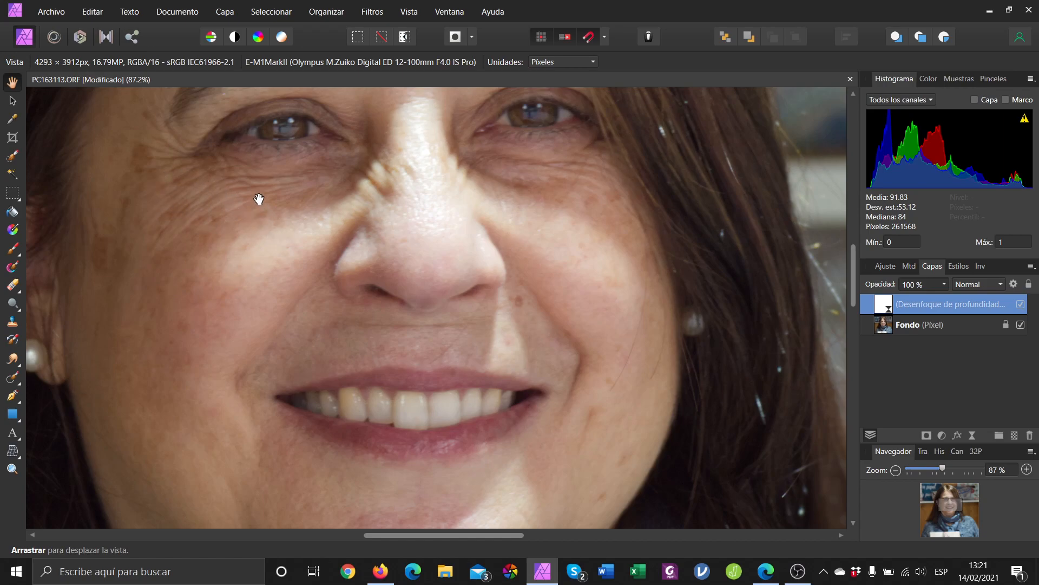
left_click(378, 13)
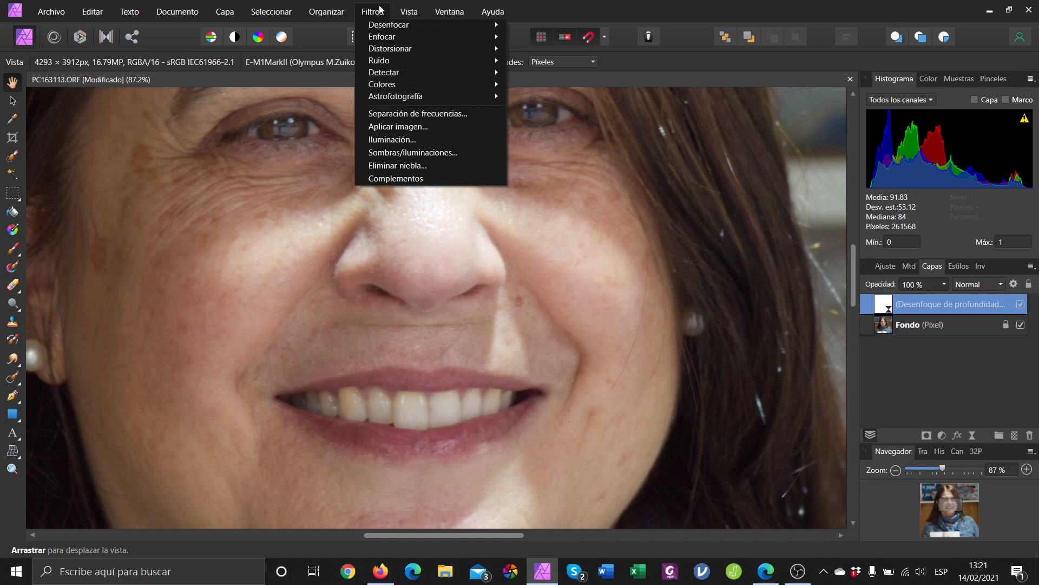
left_click(388, 113)
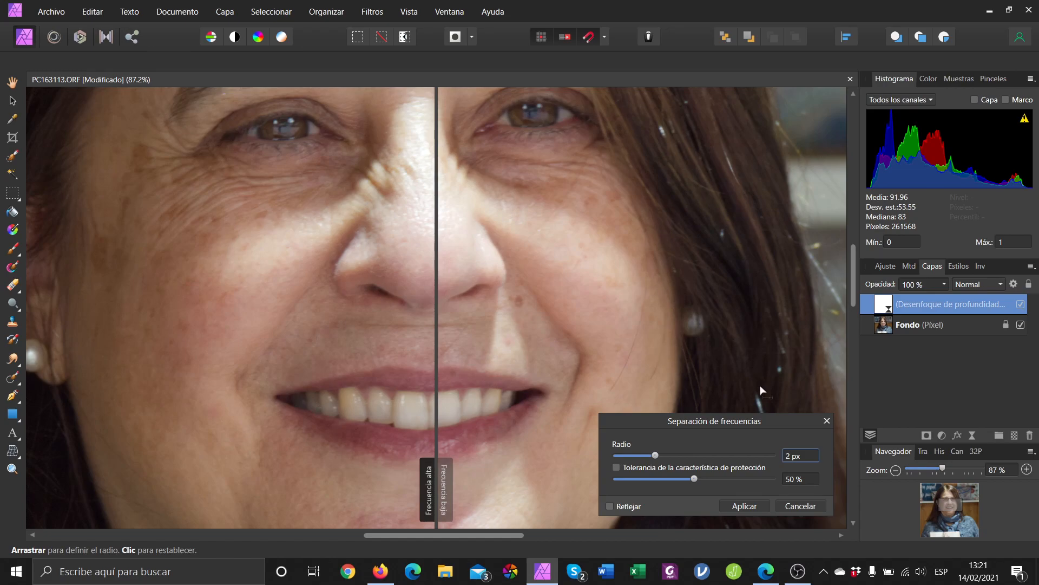
left_click(827, 421)
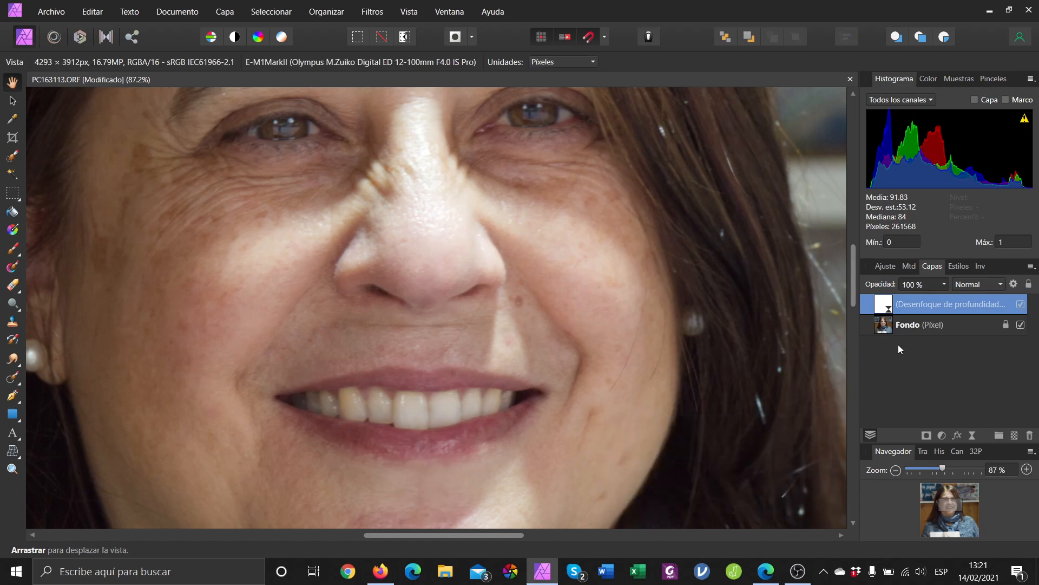
Make the Fondo layer the active layer instead of the blur filter
left_click(921, 326)
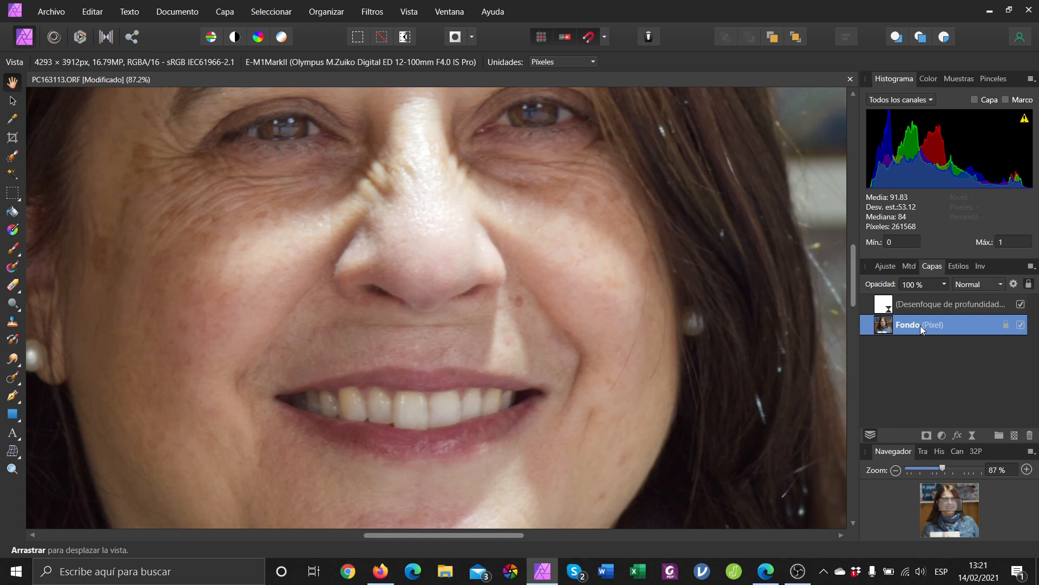
left_click(924, 304)
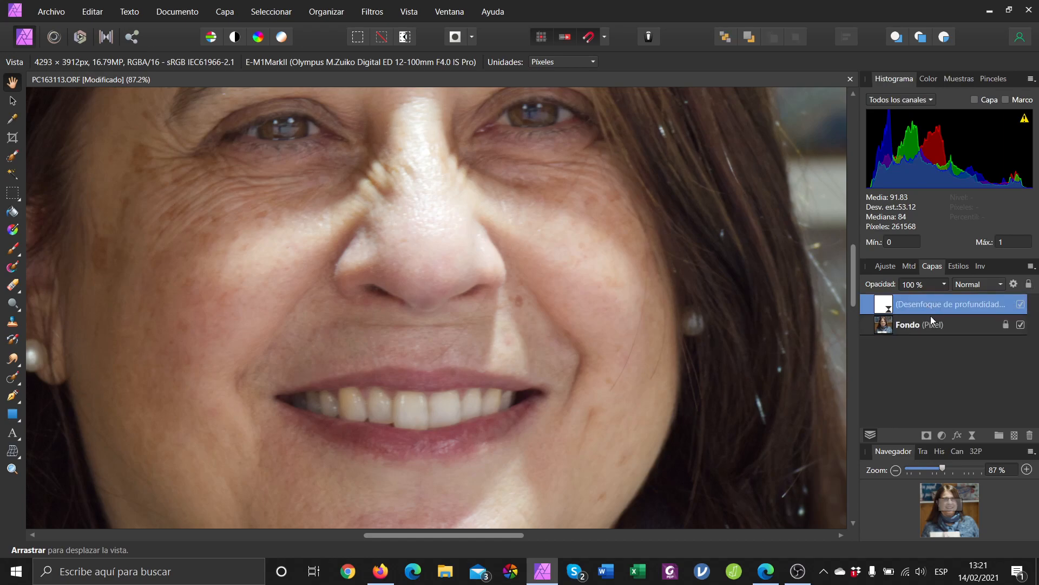
left_click(929, 329)
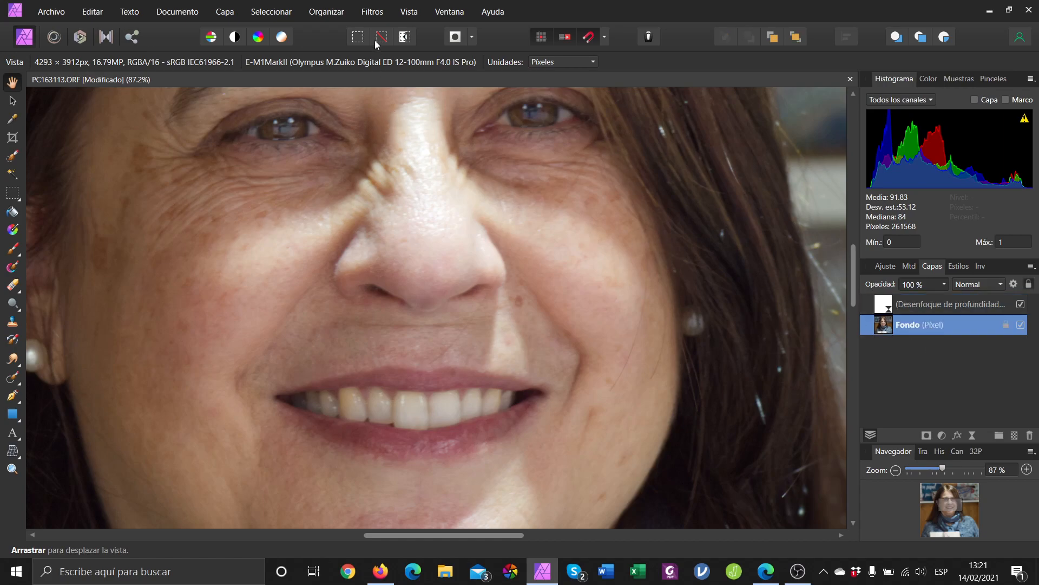
Try Separación de frecuencias on the Fondo layer with an 18.6 px radius, reset it to 2 px, and cancel the filter
left_click(373, 12)
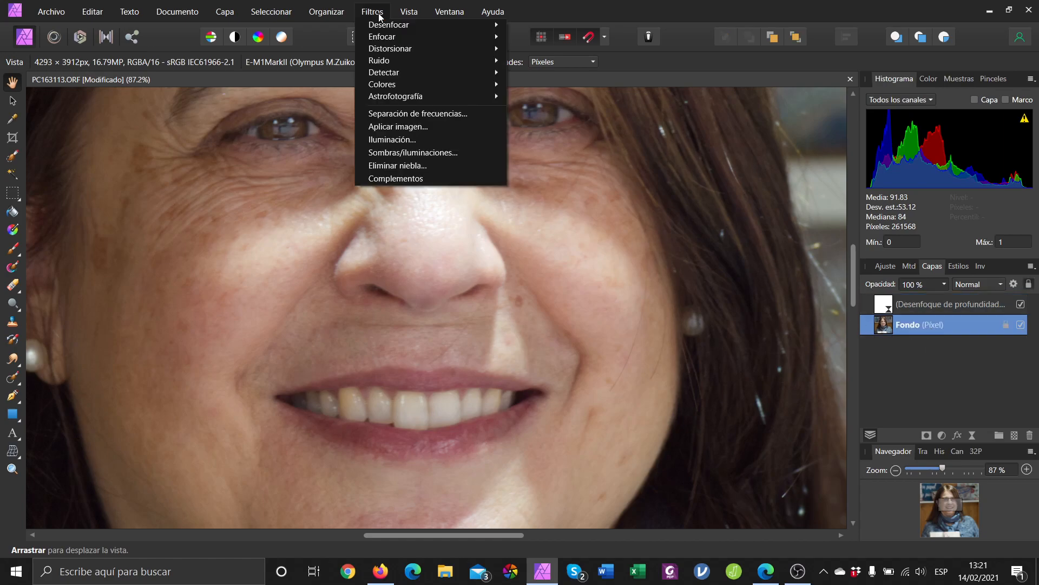
left_click(389, 115)
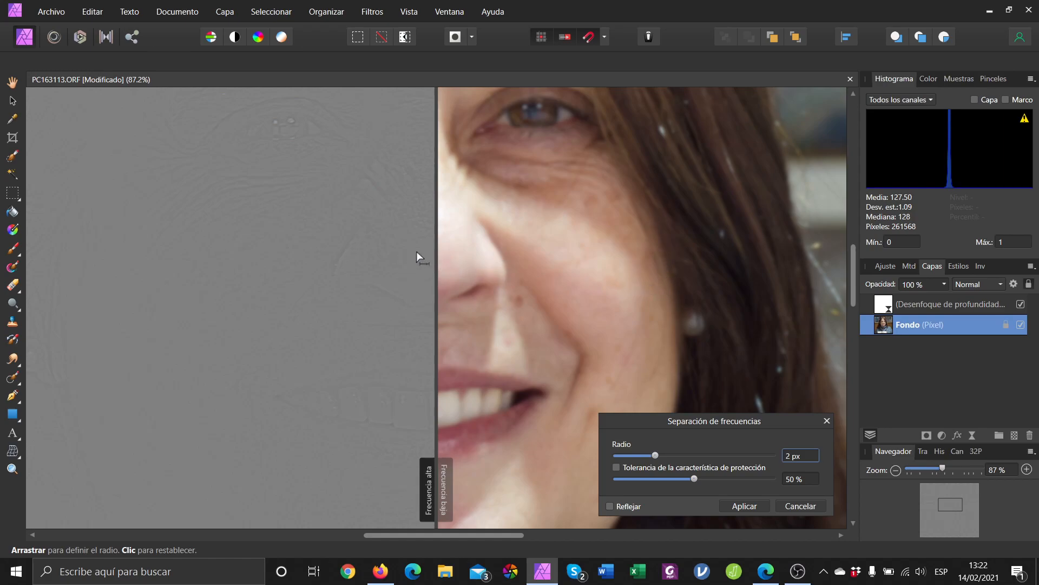
mouse_move(437, 450)
left_mouse_down()
mouse_move(247, 433)
mouse_move(577, 438)
mouse_move(379, 440)
mouse_move(425, 440)
left_mouse_up()
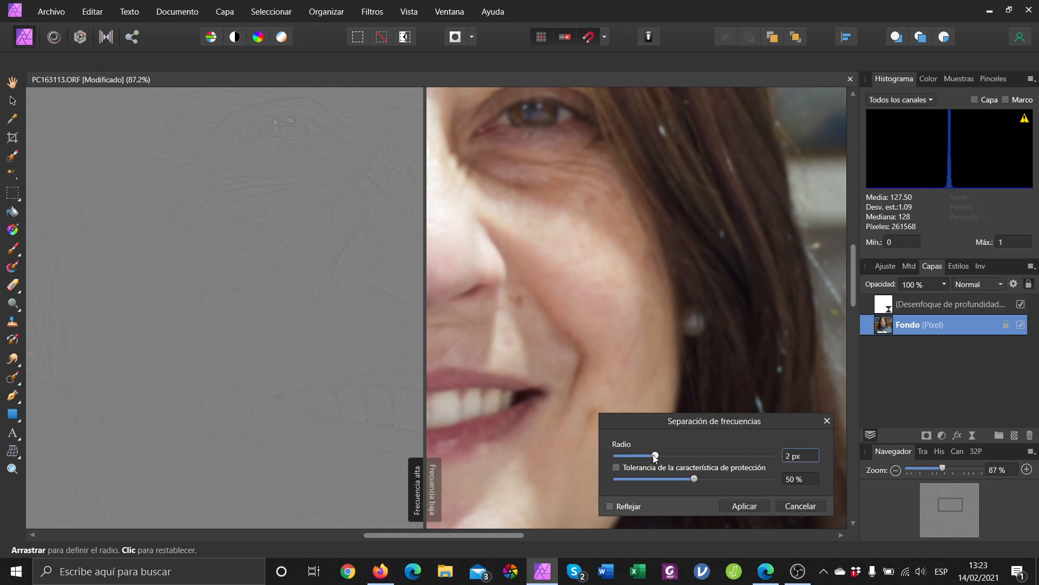
left_click_drag(656, 456, 697, 456)
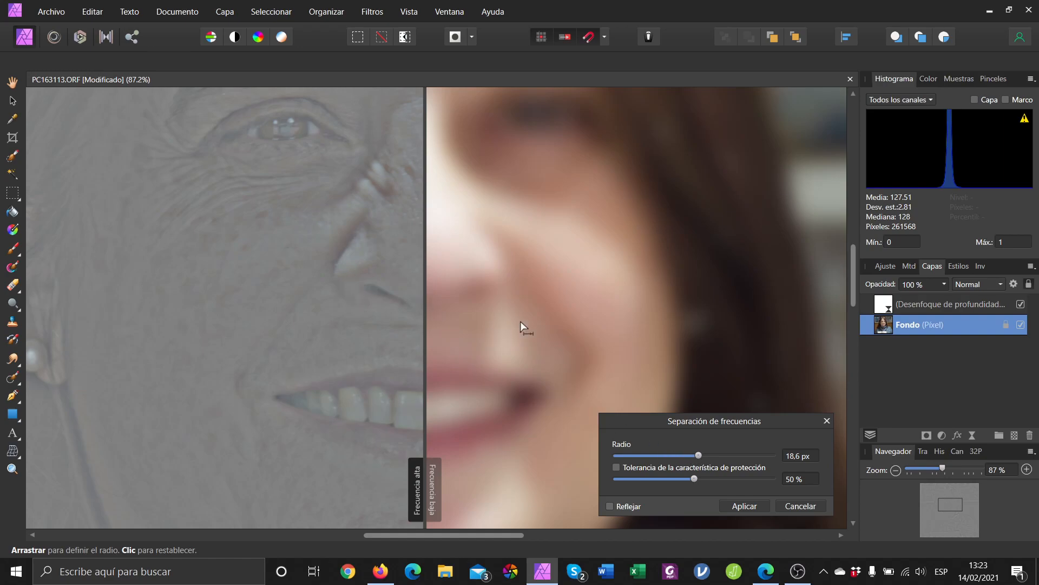
left_click_drag(701, 457, 658, 457)
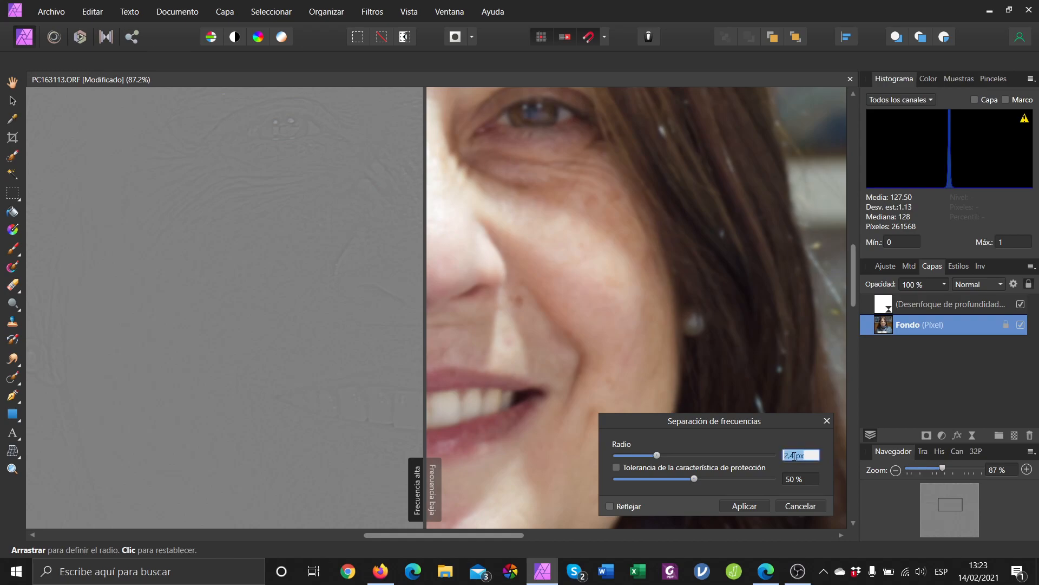
type("2")
key("Return")
left_click(826, 421)
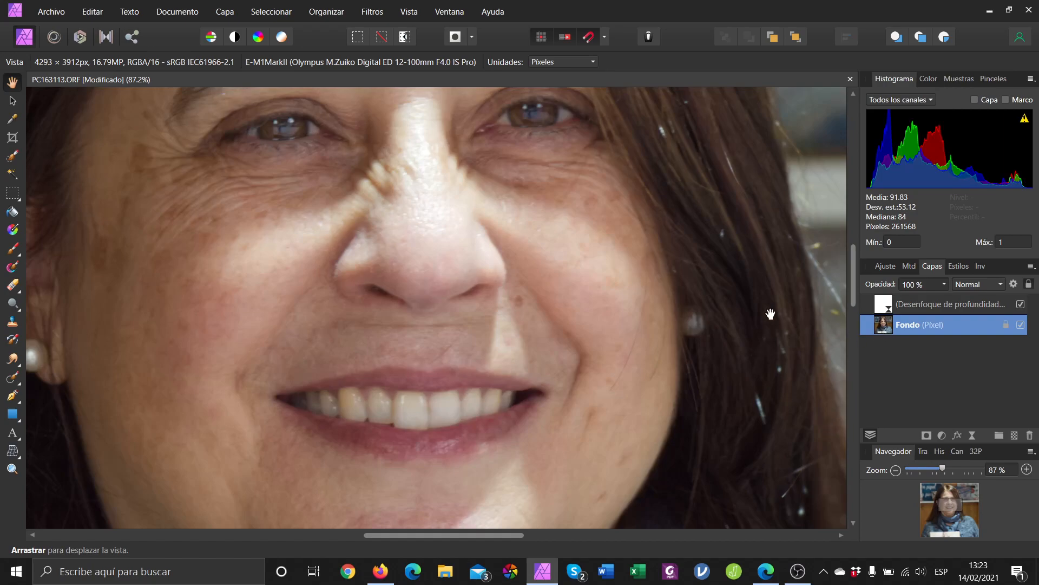
Apply Separación de frecuencias with a 2 px radius to the Fondo layer and select the Frecuencia alta layer
left_click(372, 12)
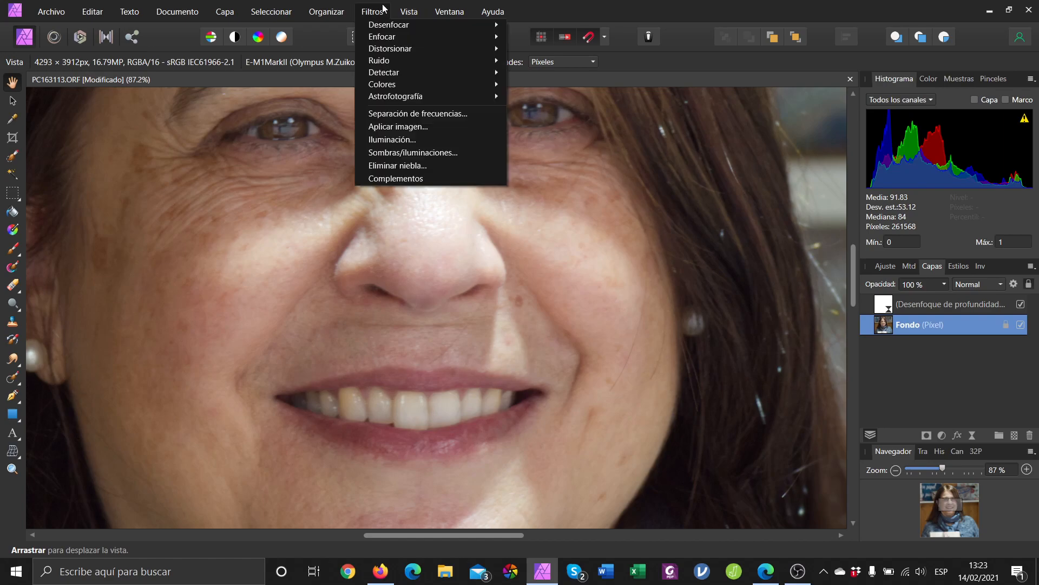
left_click(383, 114)
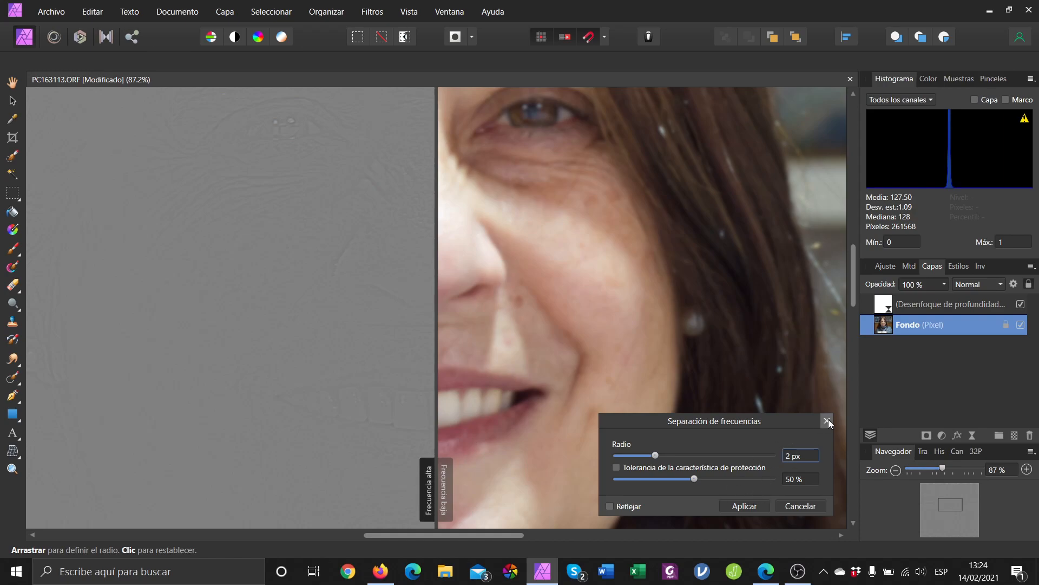
left_click(742, 505)
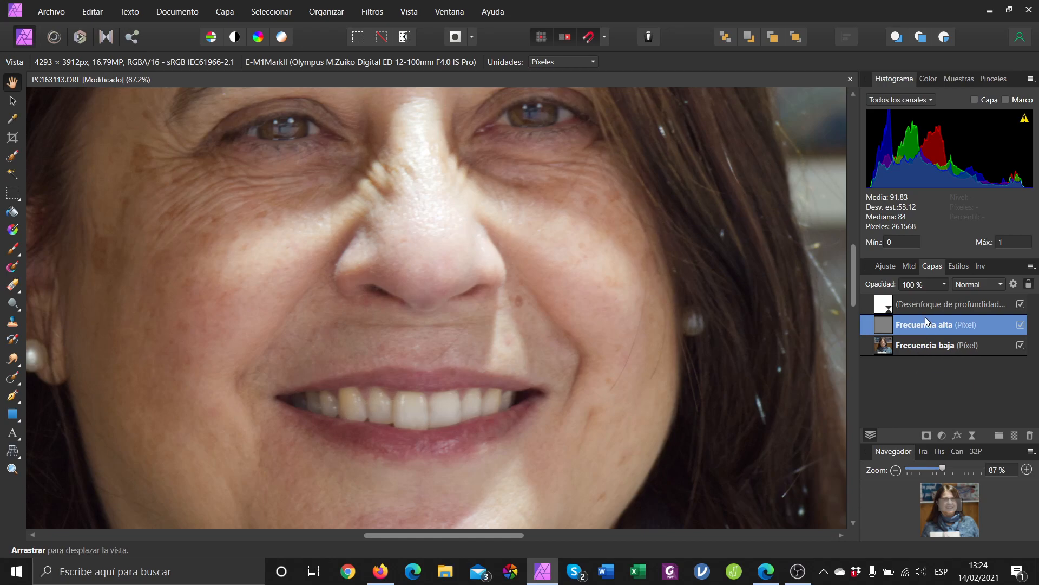
left_click(936, 351)
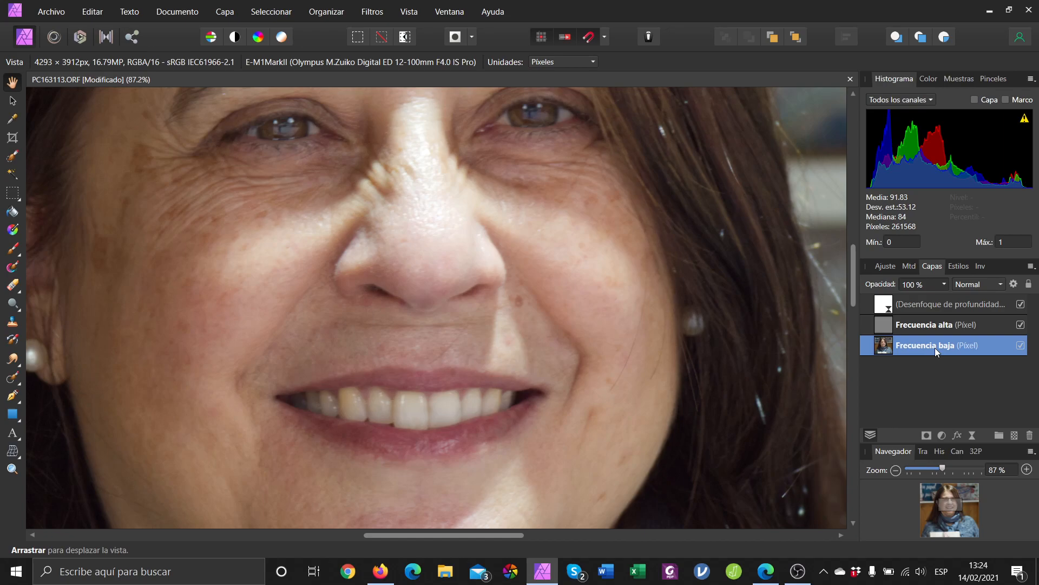
left_click(935, 323)
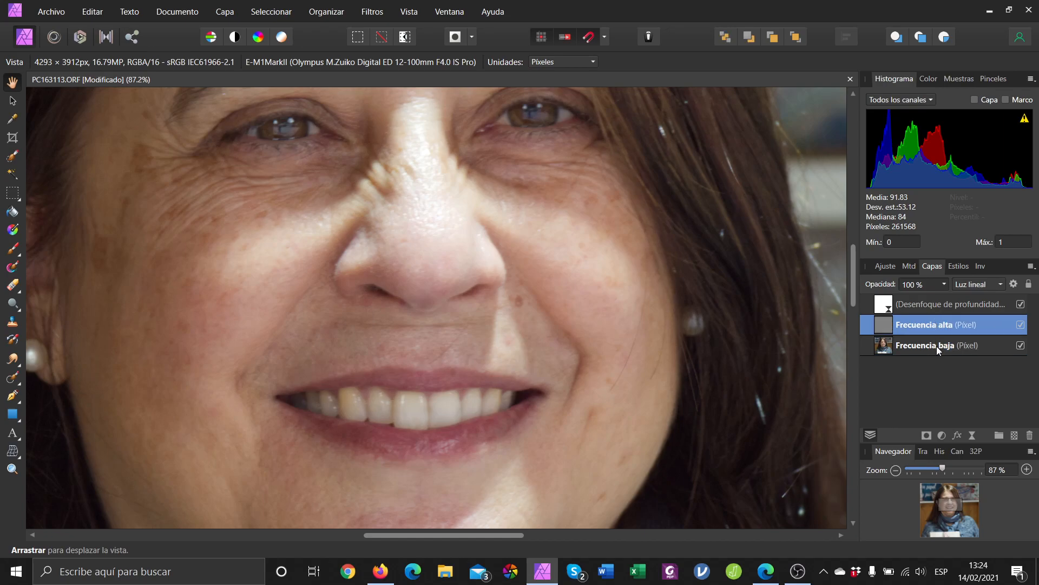
On the Frecuencia baja layer, remove the brown spots on the woman's right upper cheek with the Pincel de restauración
left_click(937, 346)
left_click(939, 321)
left_click(937, 344)
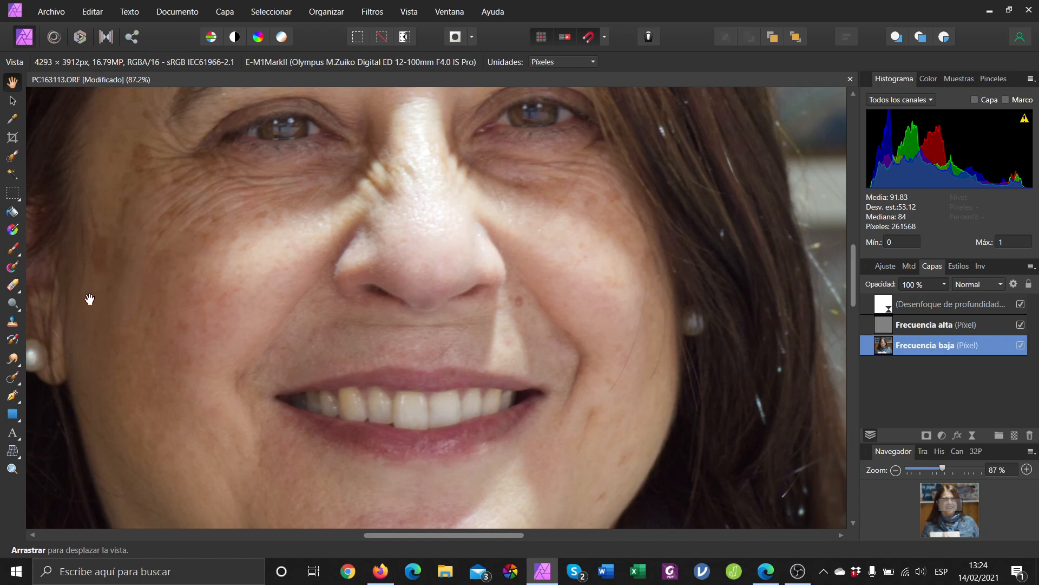
left_click(20, 385)
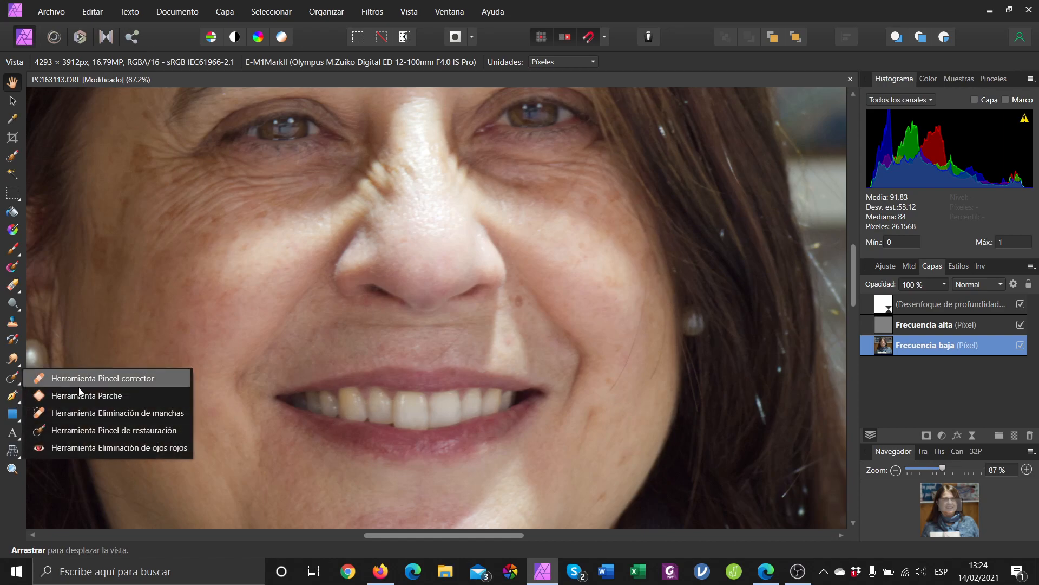
left_click(99, 430)
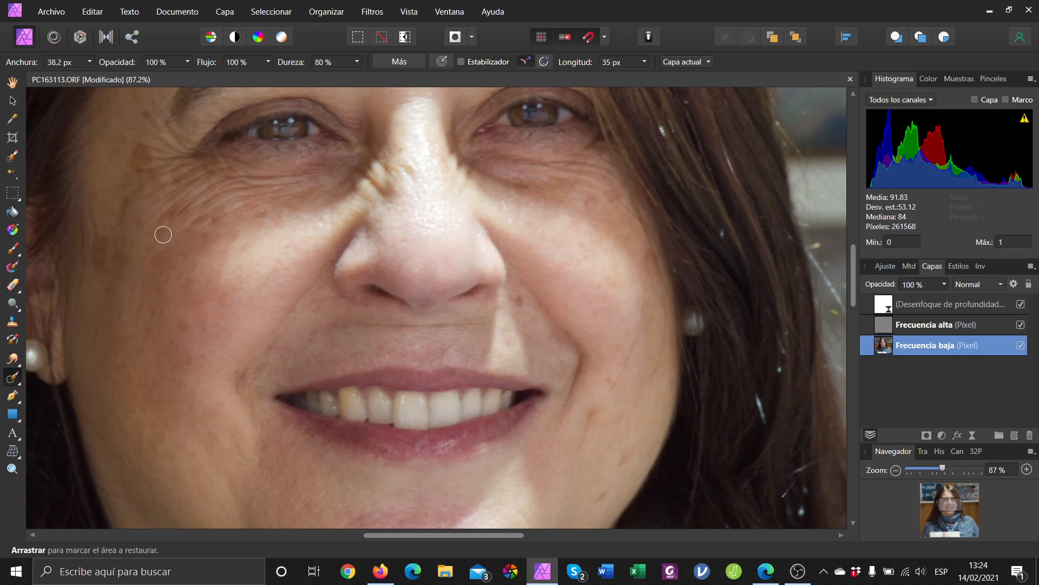
left_click_drag(164, 230, 196, 200)
scroll(226, 256, "up", 3)
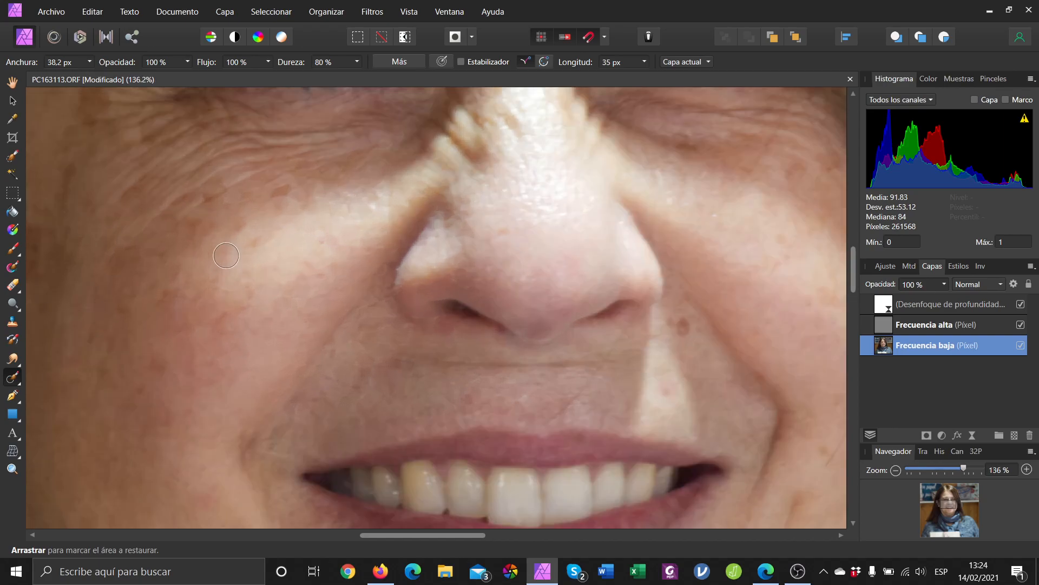
left_click_drag(182, 228, 239, 187)
left_click_drag(261, 196, 291, 185)
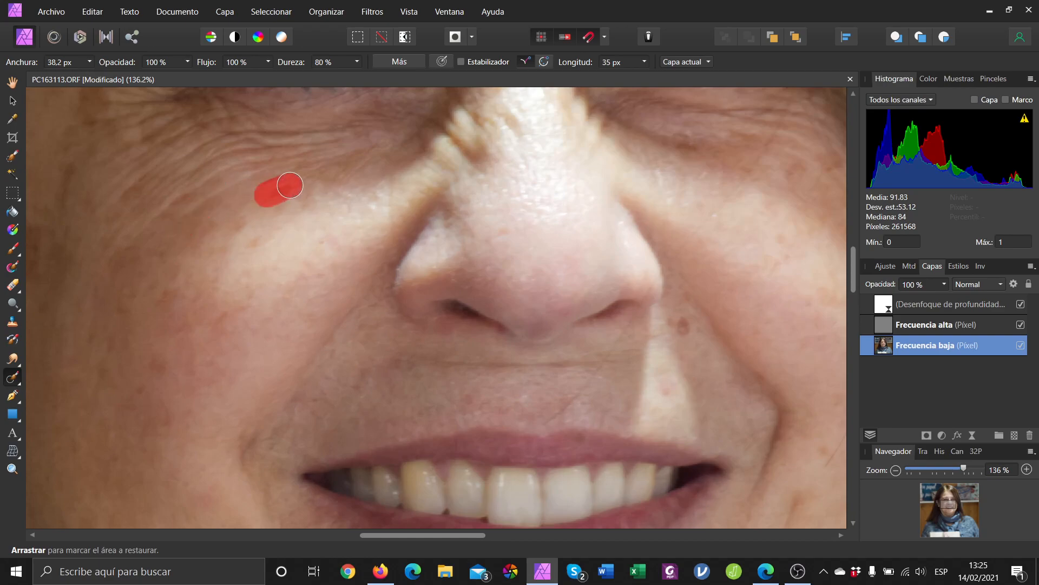
left_click_drag(187, 210, 255, 169)
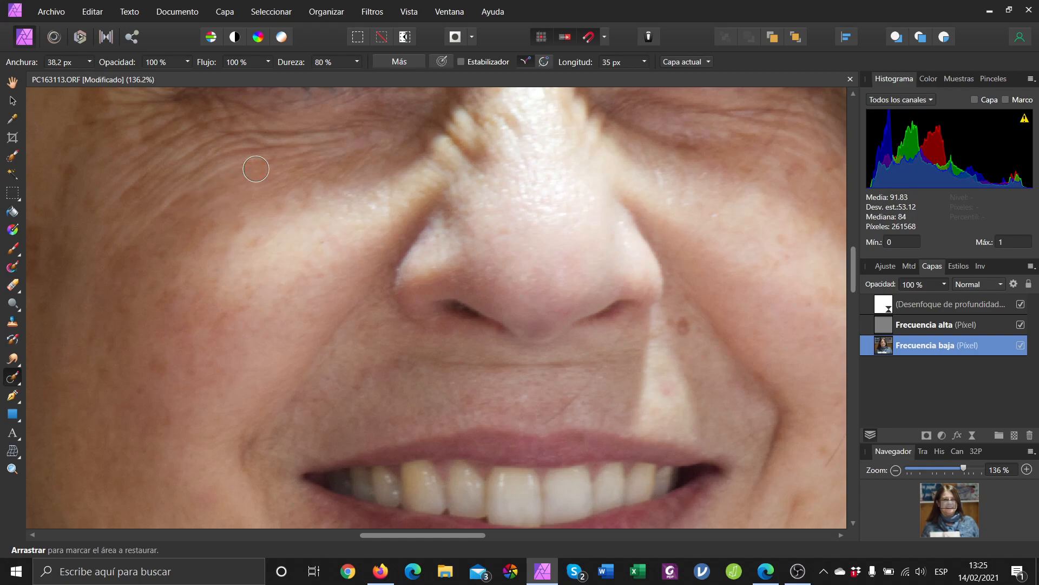
mouse_move(140, 218)
left_mouse_down()
mouse_move(245, 161)
mouse_move(303, 152)
mouse_move(186, 162)
left_mouse_up()
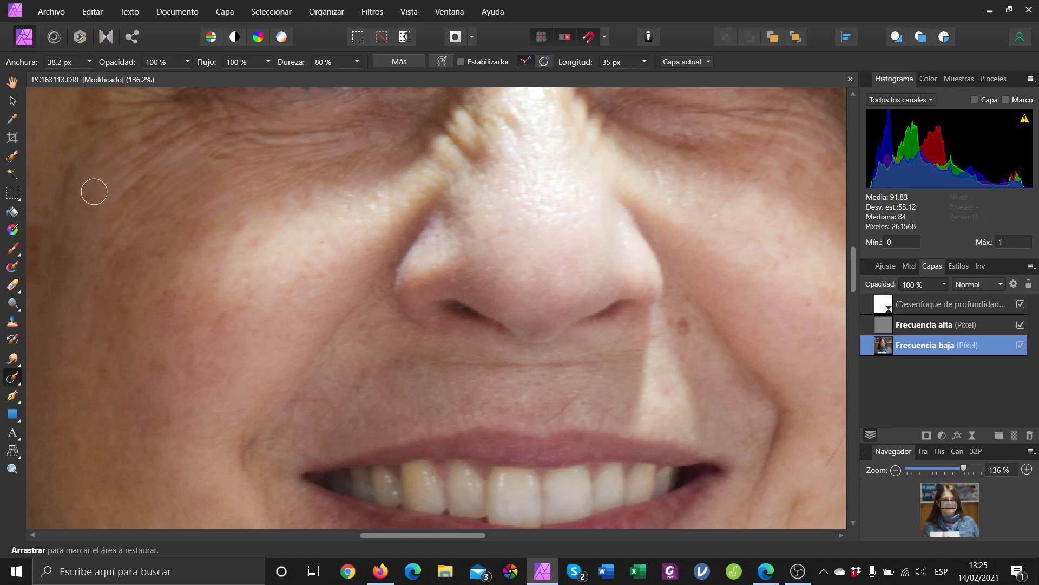
Restore the dark patches along the outer edge of the woman's right cheek and the marks on the upper cheek near the temple
mouse_move(68, 169)
left_mouse_down()
mouse_move(60, 267)
mouse_move(42, 298)
left_mouse_up()
left_click_drag(28, 228, 38, 293)
left_click_drag(157, 375, 163, 342)
left_click_drag(130, 226, 195, 177)
left_click_drag(116, 199, 166, 165)
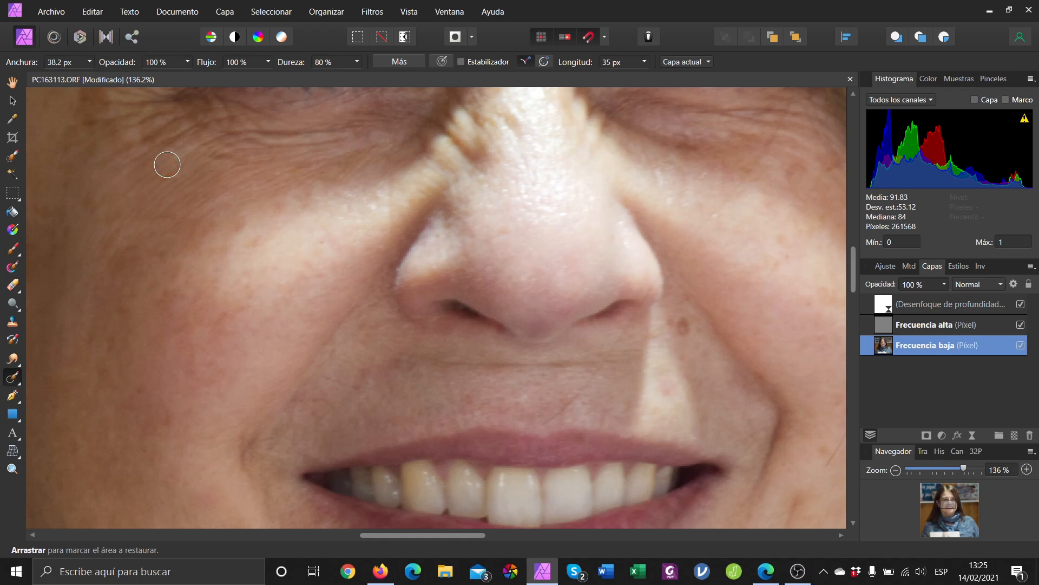
mouse_move(106, 177)
left_mouse_down()
mouse_move(162, 143)
mouse_move(121, 141)
mouse_move(157, 128)
left_mouse_up()
left_click_drag(99, 144, 137, 130)
Restore the brown spots and lines on the temple beside the outer corner of the woman's right eye
left_click(12, 83)
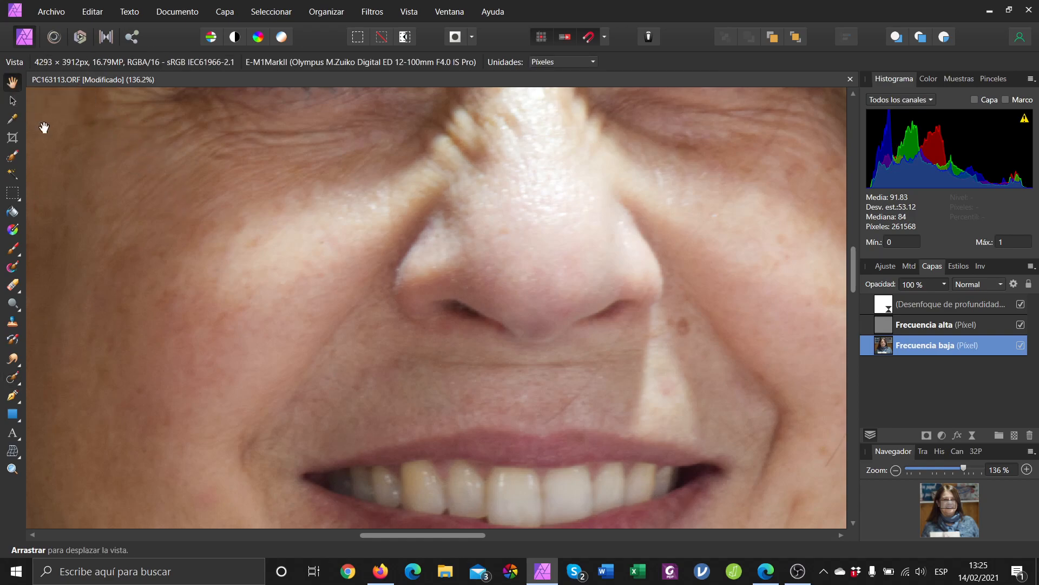
left_click_drag(99, 158, 140, 298)
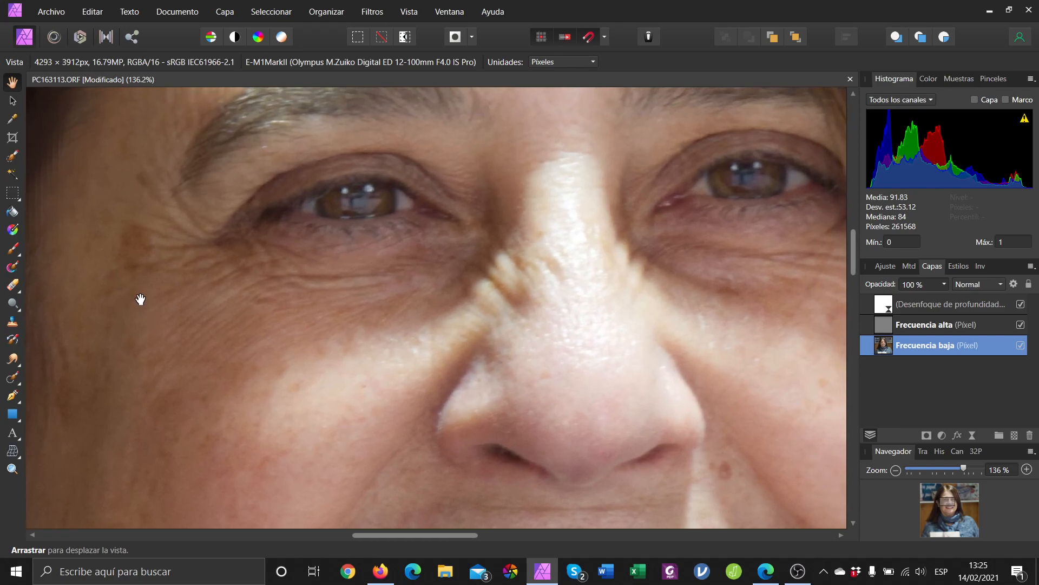
left_click(13, 378)
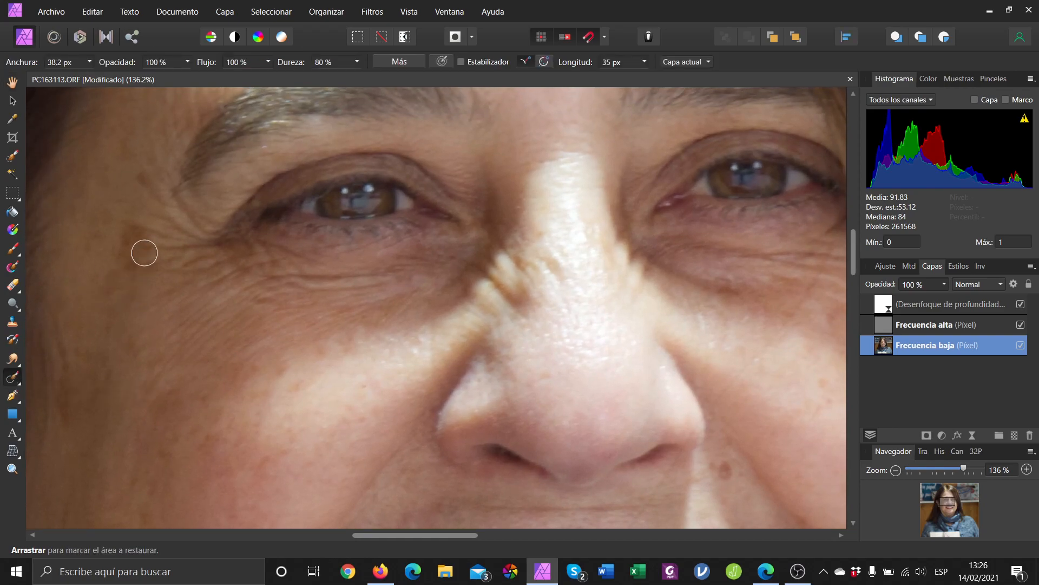
mouse_move(141, 241)
left_mouse_down()
mouse_move(128, 246)
mouse_move(132, 269)
left_mouse_up()
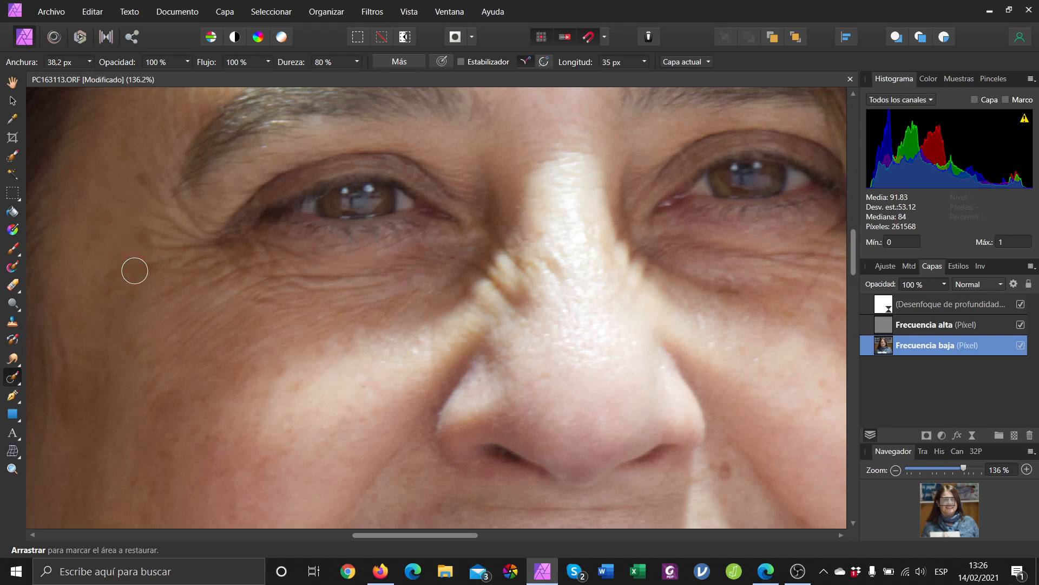
mouse_move(135, 179)
left_mouse_down()
mouse_move(187, 238)
mouse_move(177, 247)
mouse_move(195, 249)
mouse_move(169, 257)
mouse_move(190, 246)
mouse_move(213, 255)
left_mouse_up()
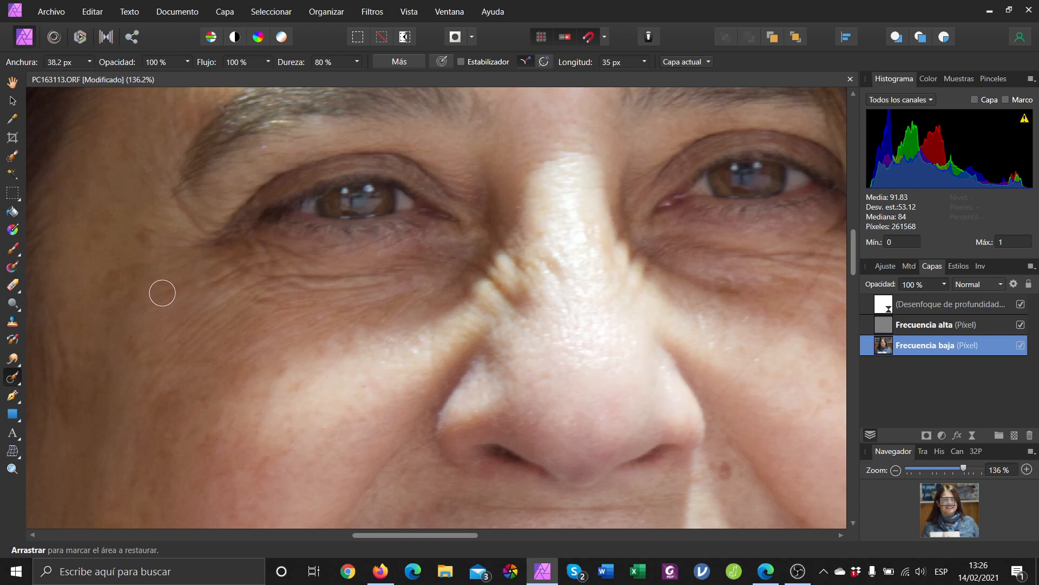
Paint out the crow's feet lines below the outer corner of the woman's right eye and a dark patch at the cheek's edge
left_click_drag(162, 294, 213, 262)
left_click_drag(196, 299, 244, 270)
mouse_move(211, 314)
left_mouse_down()
mouse_move(269, 278)
mouse_move(272, 287)
mouse_move(288, 283)
left_mouse_up()
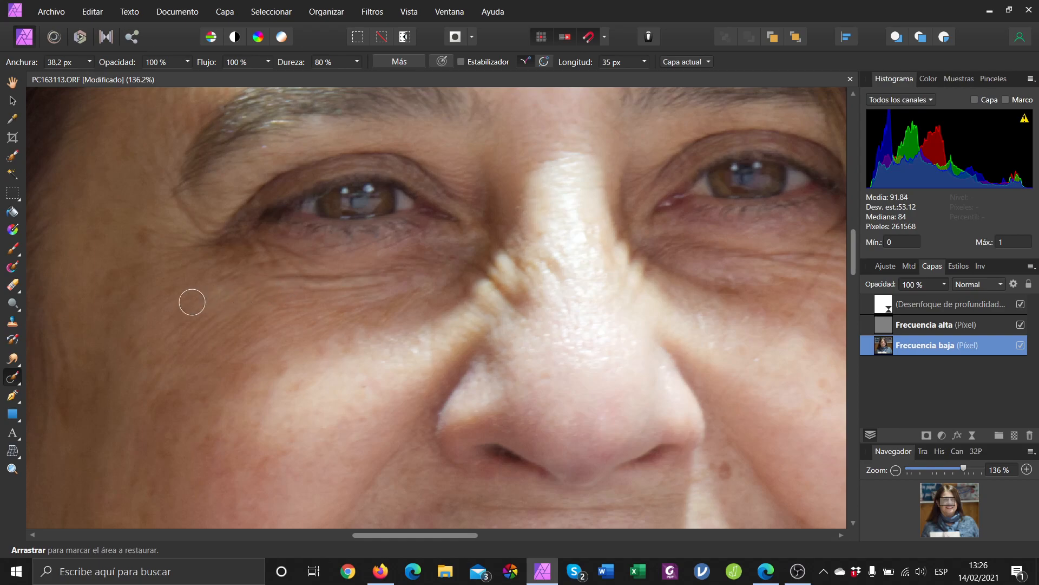
left_click_drag(54, 349, 65, 414)
Restore the wrinkles beneath the woman's right eye and the uneven skin across the cheek below them
left_click_drag(287, 278, 363, 272)
mouse_move(273, 279)
left_mouse_down()
mouse_move(327, 279)
mouse_move(340, 291)
mouse_move(380, 282)
left_mouse_up()
left_click_drag(328, 301, 396, 282)
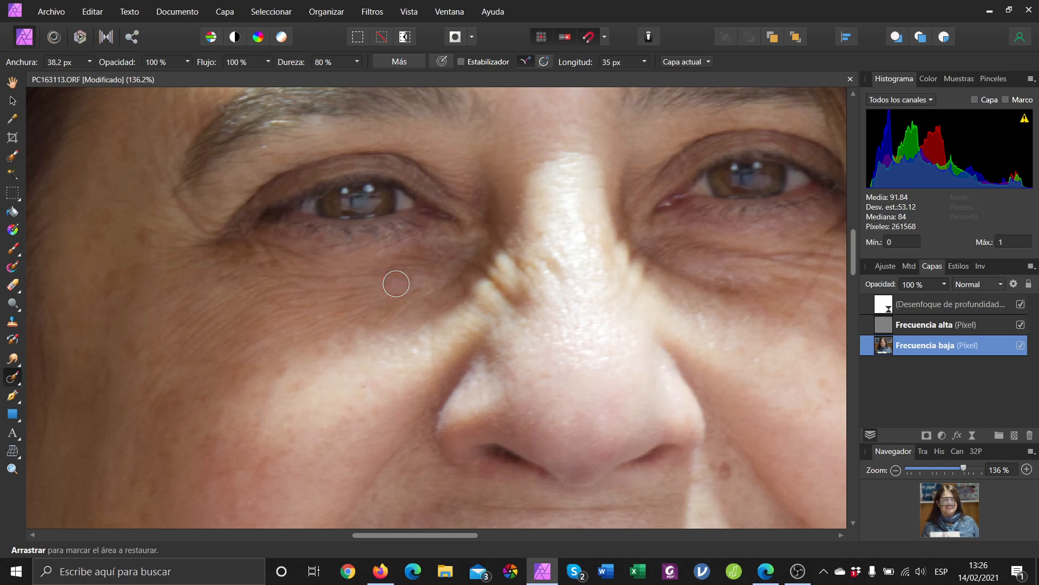
left_click_drag(361, 320, 418, 290)
left_click_drag(418, 326, 374, 350)
left_click_drag(288, 366, 154, 400)
Remove the spot on the woman's left upper cheek and restore the main creases directly beneath her left eye
left_click_drag(414, 534, 450, 538)
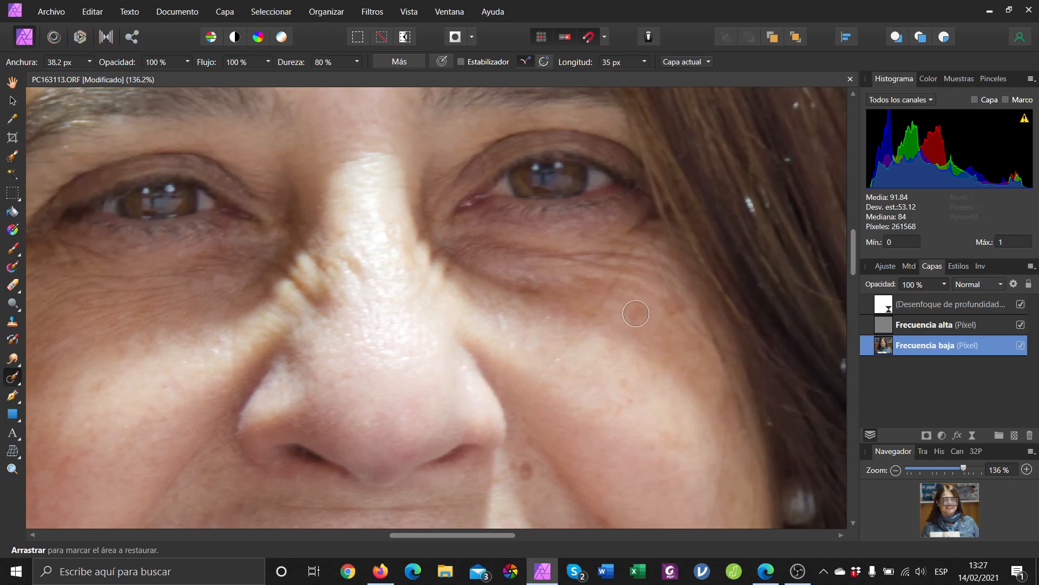
left_click_drag(633, 313, 652, 310)
left_click_drag(469, 271, 538, 285)
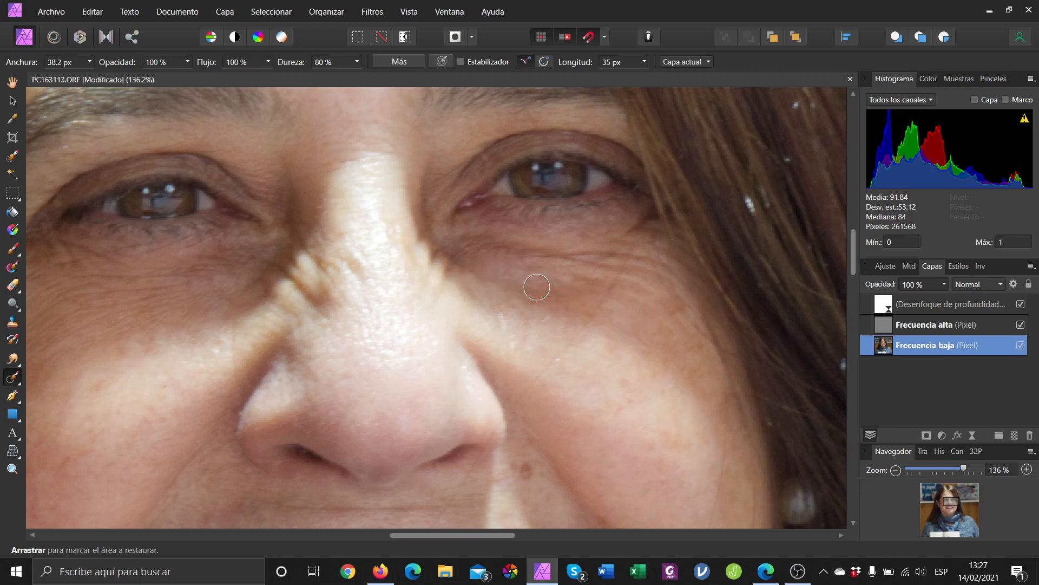
mouse_move(445, 254)
left_mouse_down()
mouse_move(469, 270)
mouse_move(501, 245)
mouse_move(569, 250)
left_mouse_up()
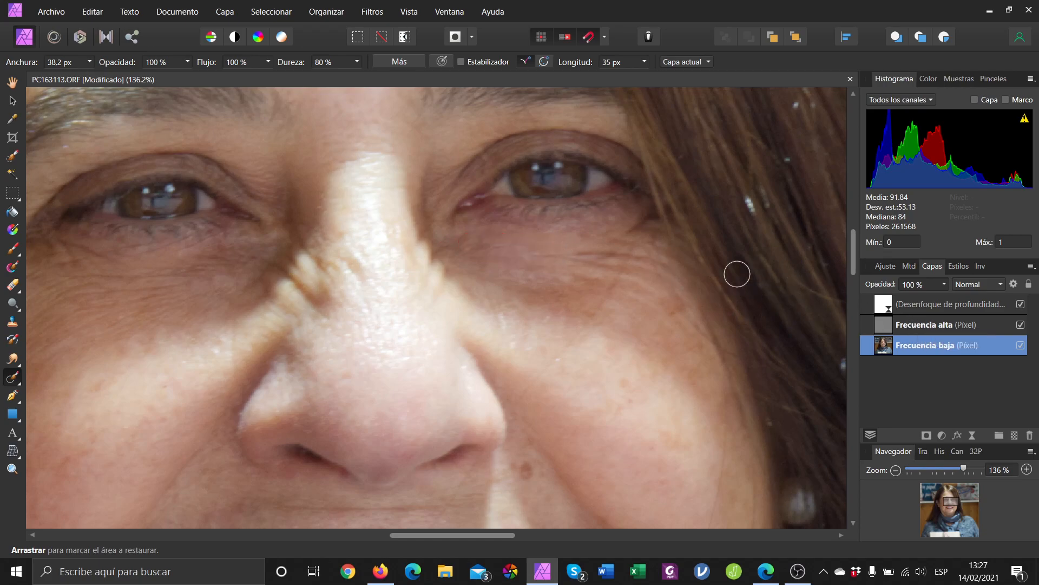
left_click_drag(586, 250, 659, 256)
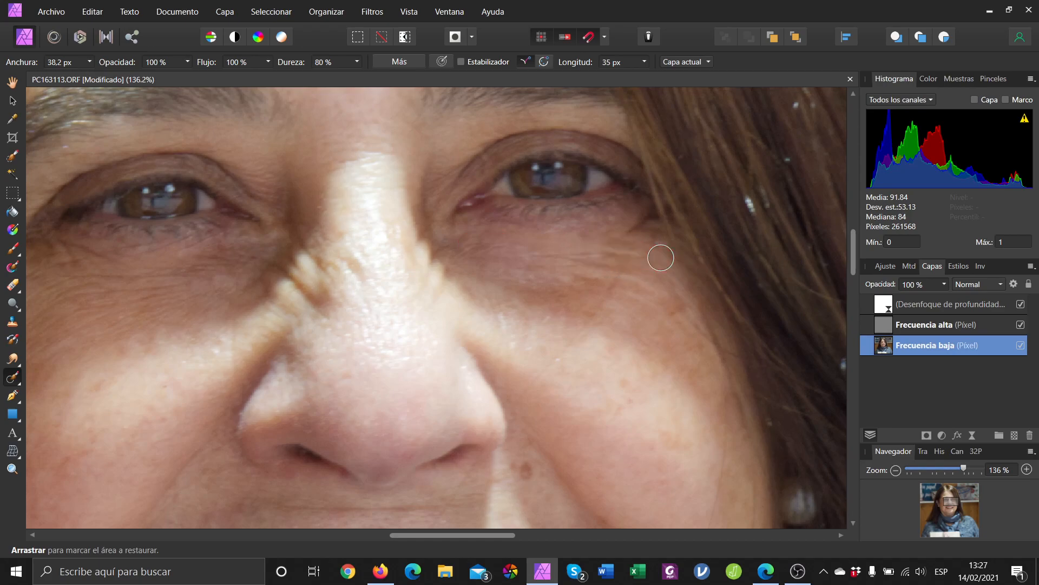
Restore the remaining fine lines and blotches from beneath the woman's left eye out to its outer corner
left_click_drag(568, 259, 645, 269)
mouse_move(566, 274)
left_mouse_down()
mouse_move(652, 291)
mouse_move(686, 323)
mouse_move(676, 312)
left_mouse_up()
left_click_drag(579, 312, 635, 313)
left_click_drag(612, 241, 645, 224)
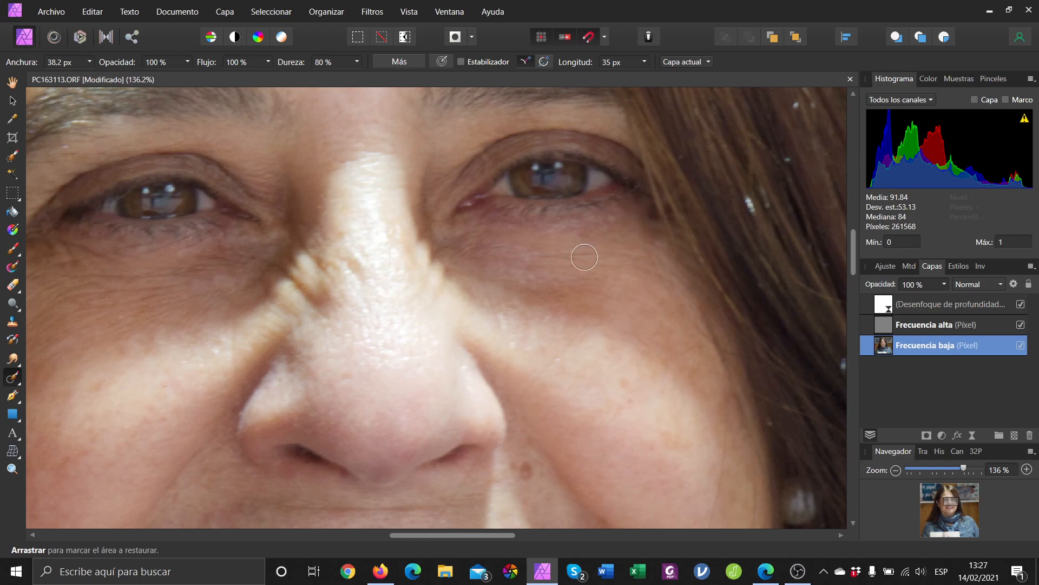
left_click_drag(534, 256, 591, 253)
Restore a fine crease under the woman's right eye on the Frecuencia alta layer, and reselect the Frecuencia baja layer
left_click(912, 325)
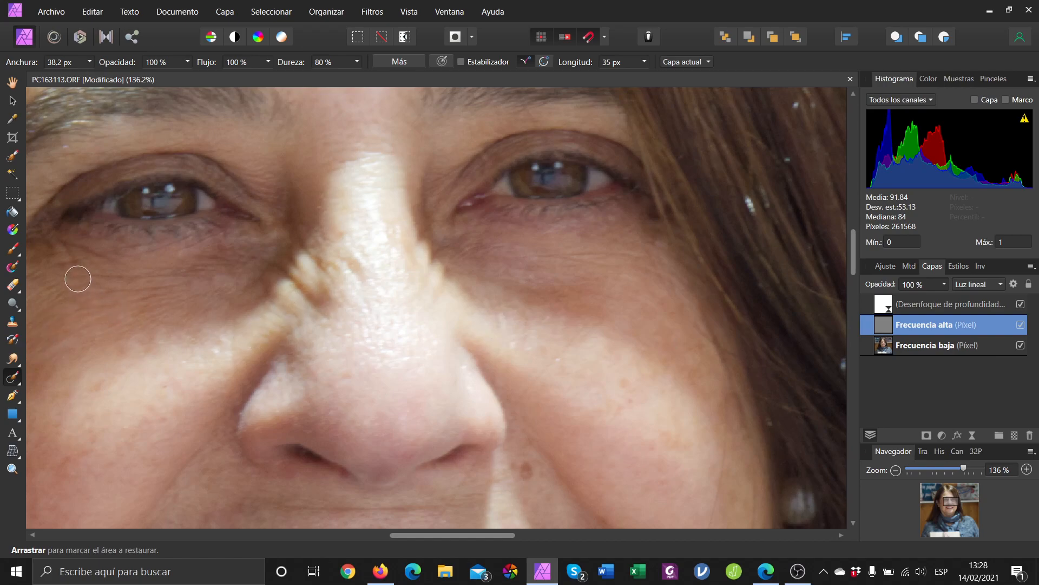
left_click_drag(58, 269, 87, 264)
left_click(914, 347)
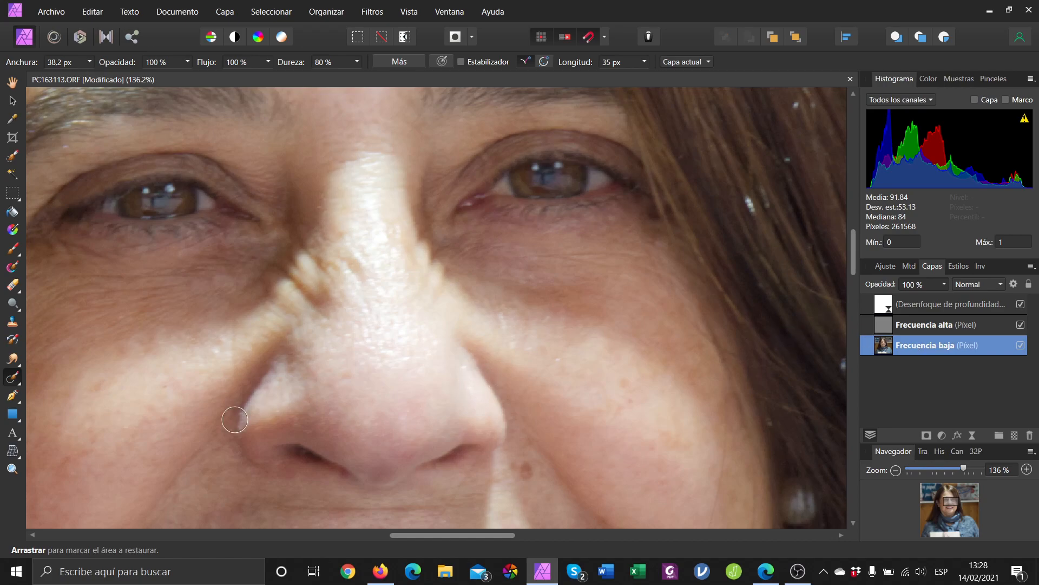
Remove a blemish on the woman's right cheek using the Eliminación de manchas tool at 50 px width
left_click(20, 386)
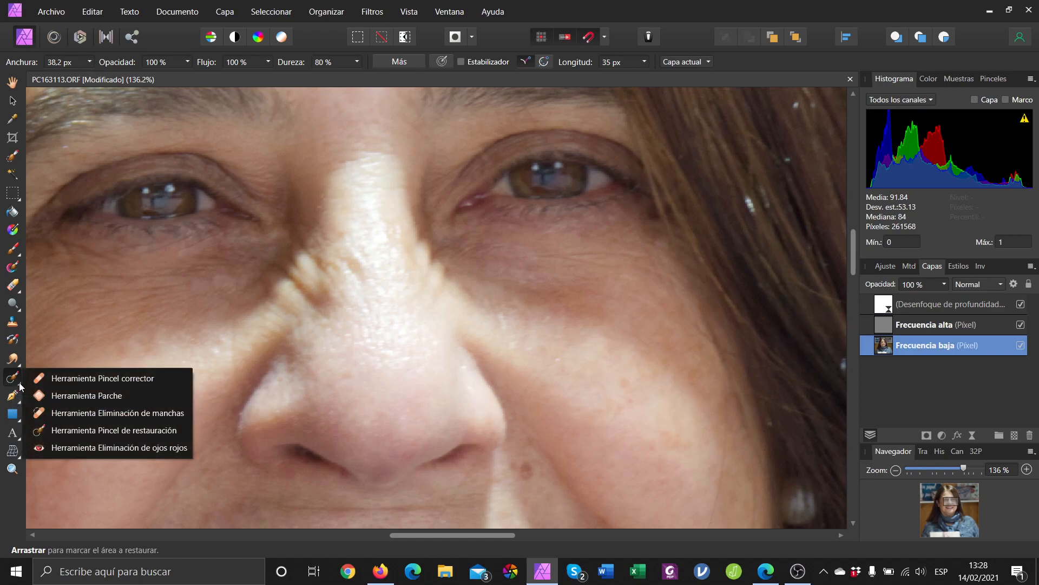
left_click(55, 414)
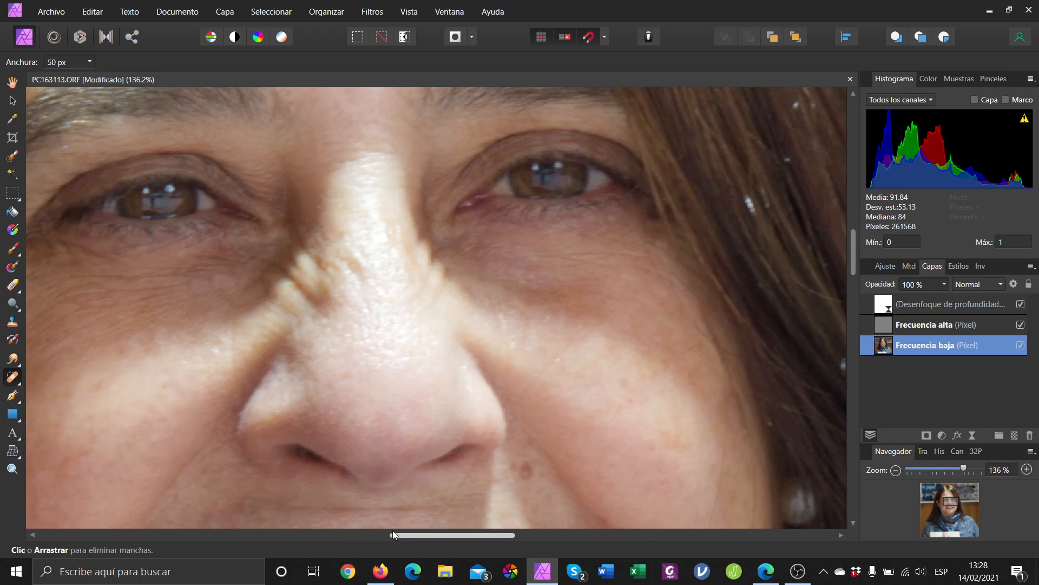
left_click_drag(408, 535, 371, 535)
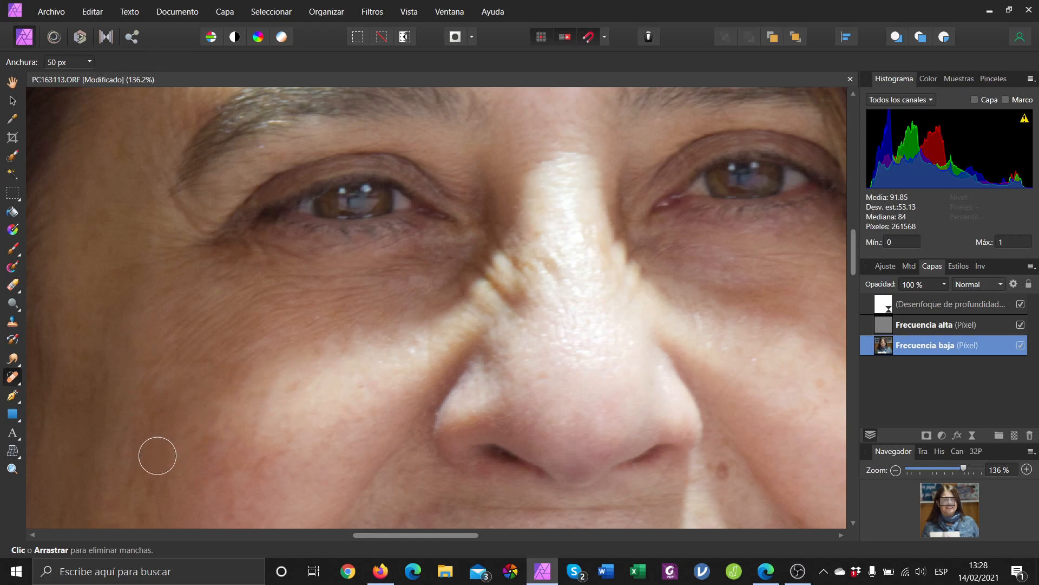
left_click(147, 485)
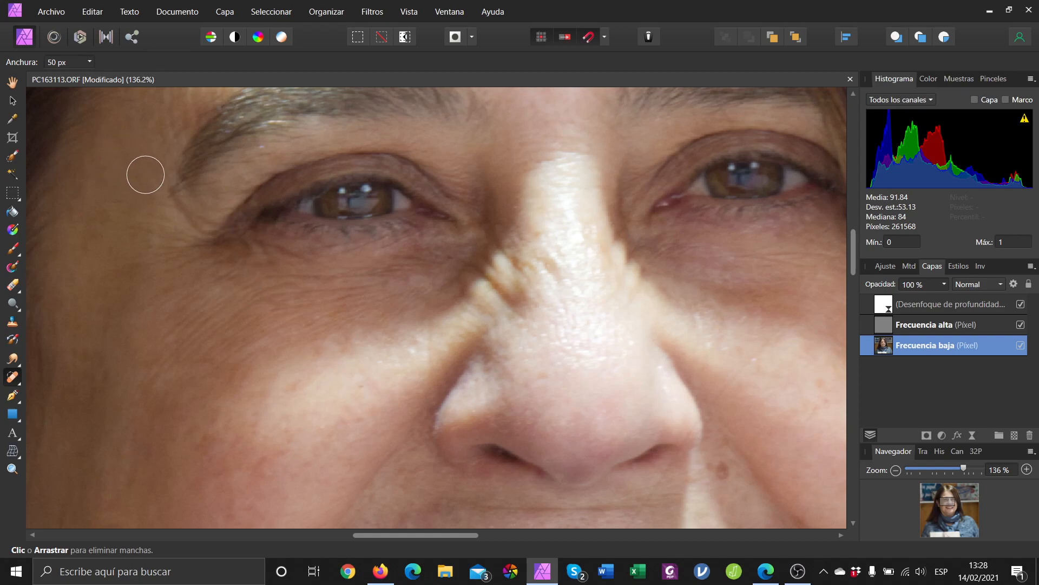
Smooth the skin beneath the woman's right eye with the Pincel de difuminado at 52% flow and 78% strength
left_click(21, 369)
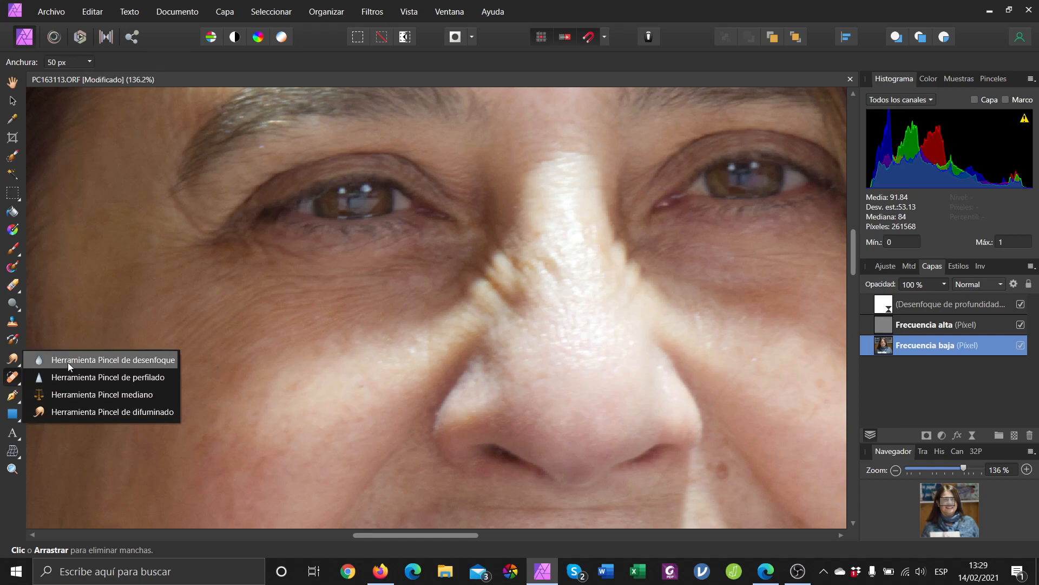
left_click(95, 413)
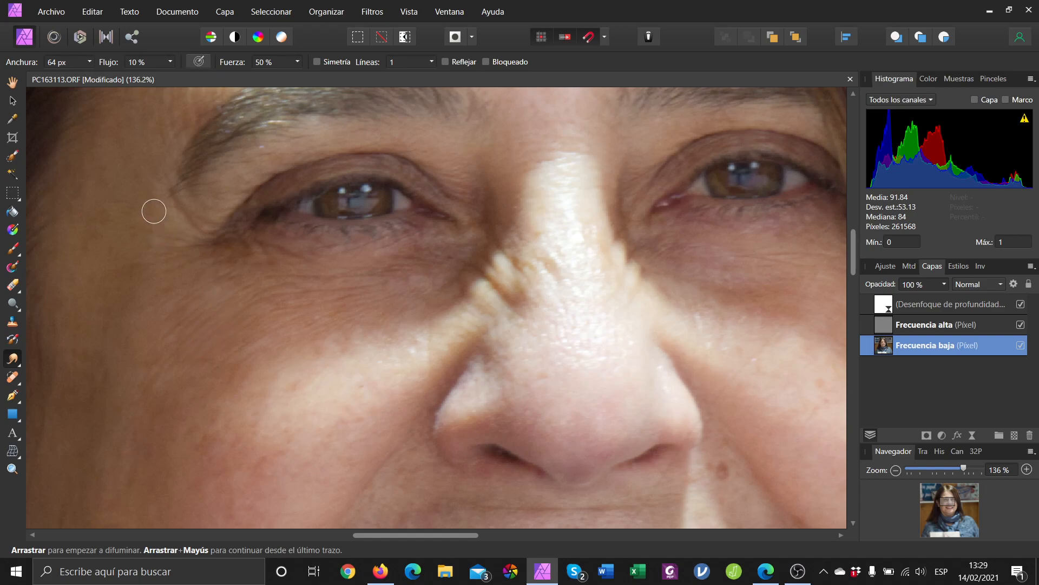
left_click(169, 63)
left_click_drag(186, 78, 212, 77)
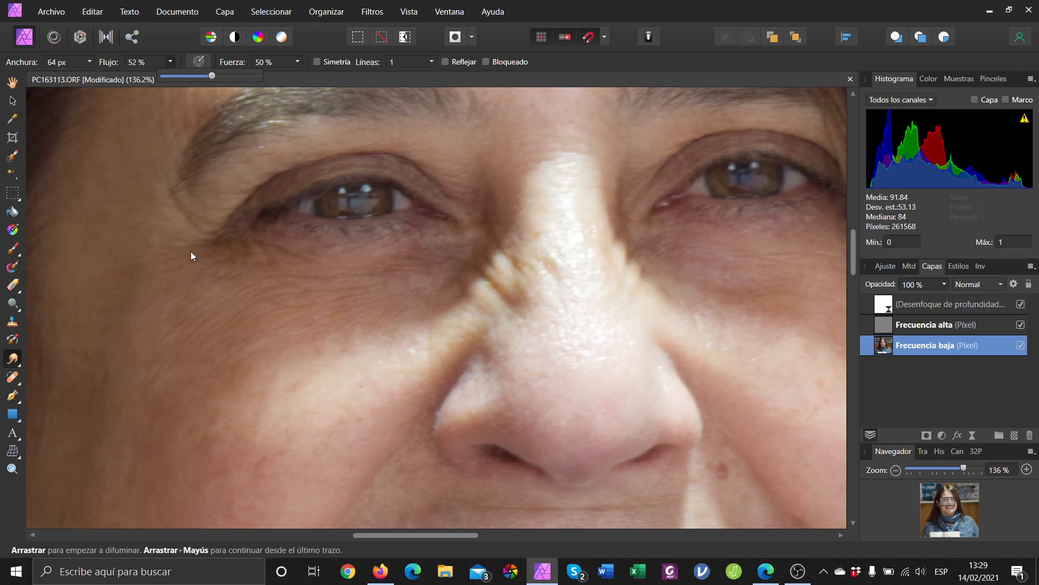
left_click(220, 303)
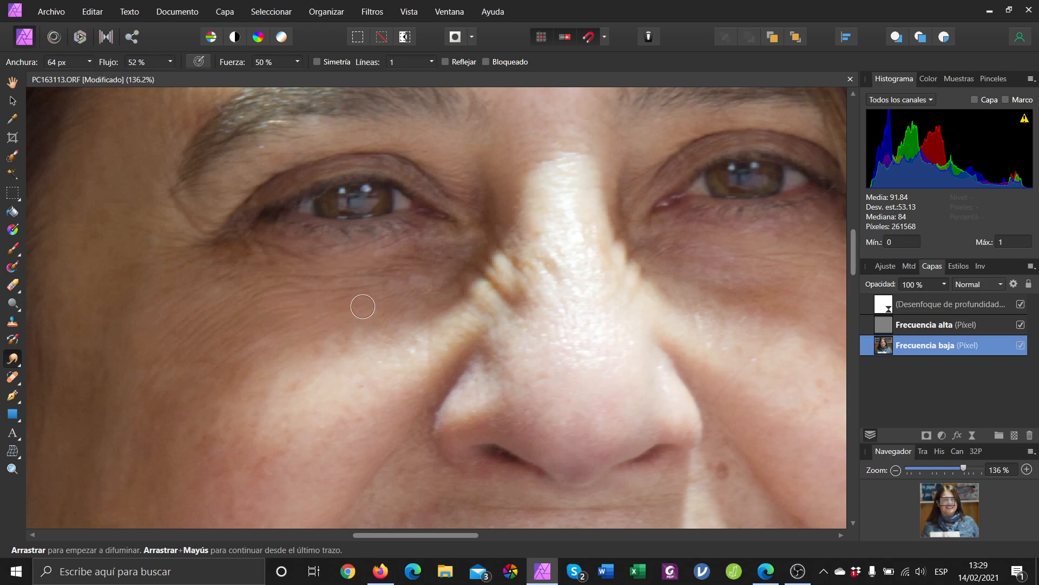
left_click(297, 63)
left_click_drag(325, 78, 327, 78)
mouse_move(388, 291)
left_mouse_down()
mouse_move(425, 285)
mouse_move(393, 303)
mouse_move(388, 291)
mouse_move(422, 294)
mouse_move(415, 306)
mouse_move(374, 305)
mouse_move(368, 293)
mouse_move(318, 280)
mouse_move(336, 294)
mouse_move(321, 300)
mouse_move(378, 337)
mouse_move(312, 352)
mouse_move(363, 341)
mouse_move(349, 337)
mouse_move(389, 304)
mouse_move(281, 312)
mouse_move(326, 334)
mouse_move(344, 329)
mouse_move(257, 325)
mouse_move(234, 309)
mouse_move(257, 294)
mouse_move(229, 292)
left_mouse_up()
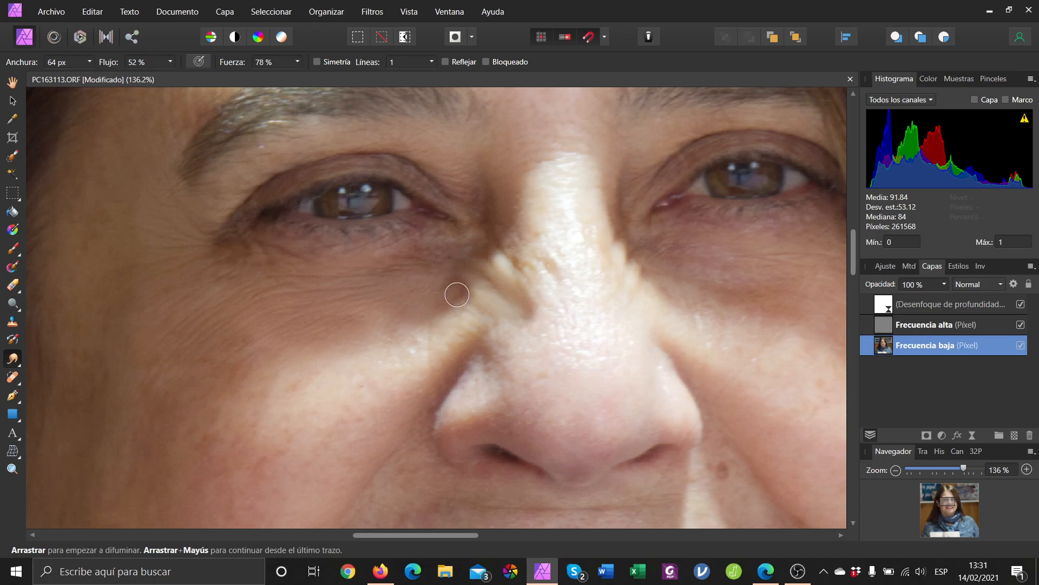
Try smudging the skin between the woman's right eye and the nose bridge, and undo the last two smudge strokes
left_click_drag(442, 276, 352, 286)
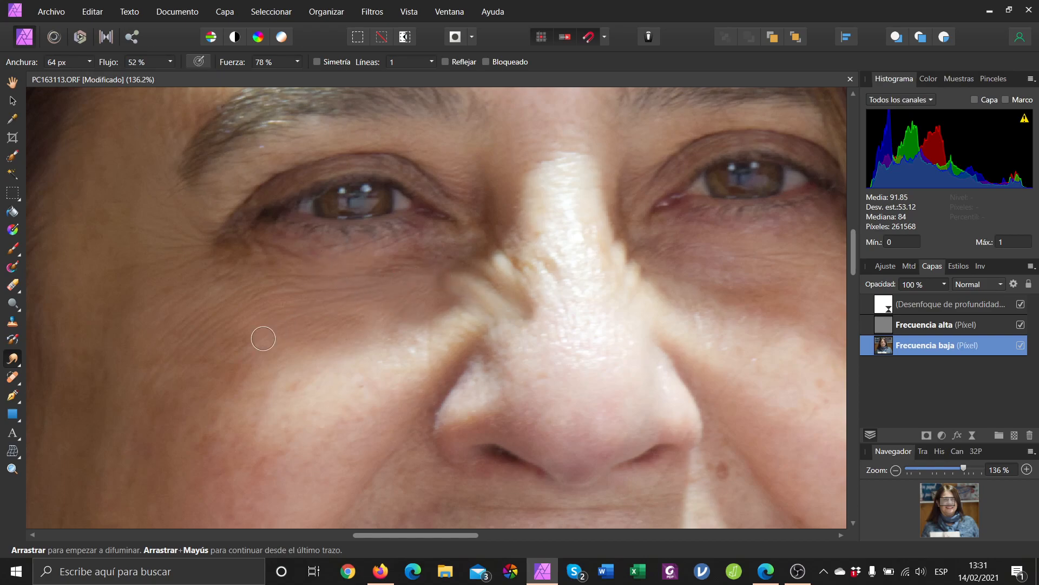
key("ctrl+z")
key("ctrl+z")
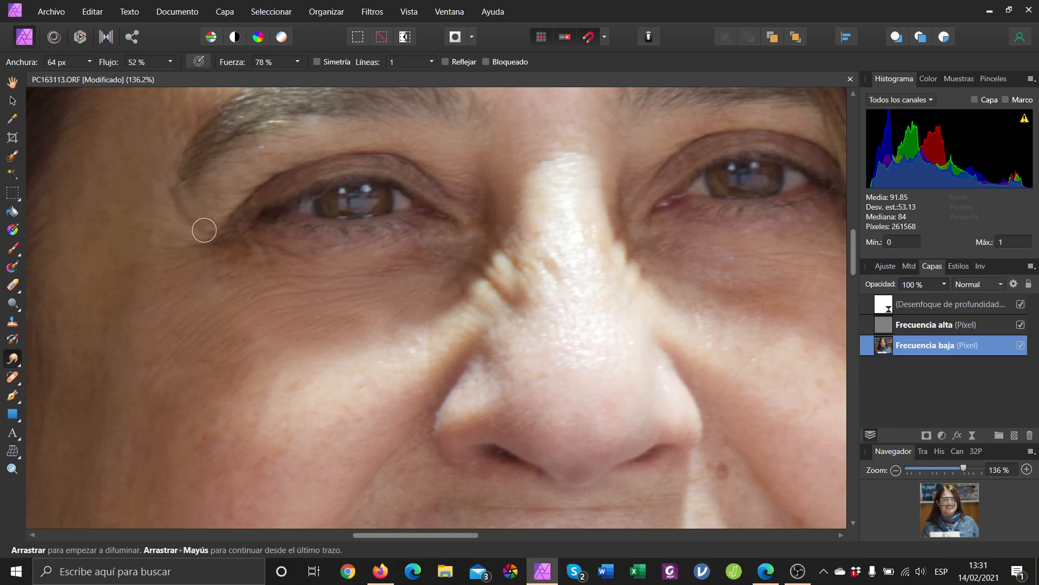
Smudge the crease beside the outer corner of the woman's right eye and switch back to the Eliminación de manchas tool
mouse_move(176, 197)
left_mouse_down()
mouse_move(174, 221)
mouse_move(203, 249)
left_mouse_up()
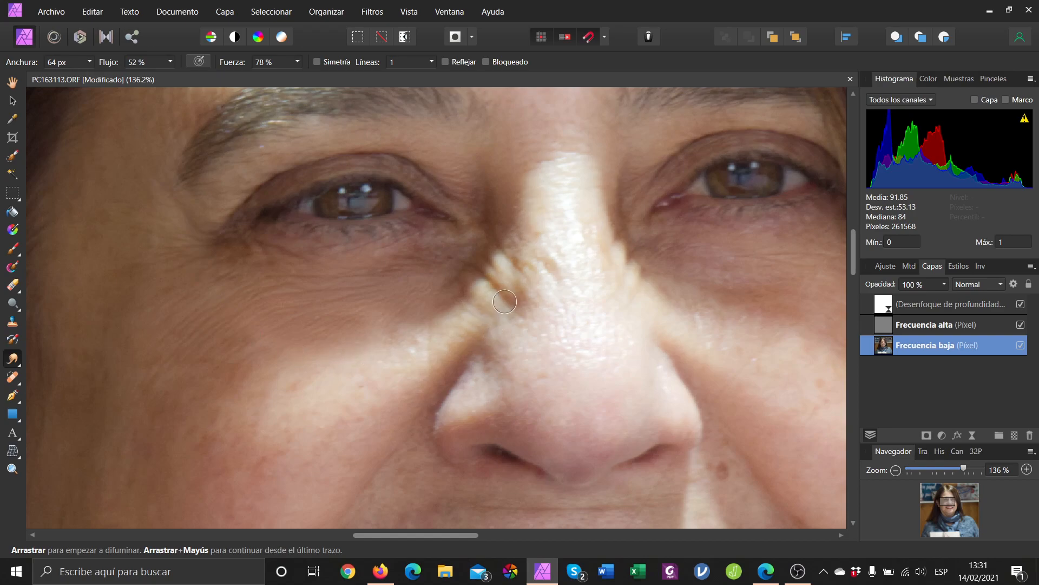
left_click(13, 380)
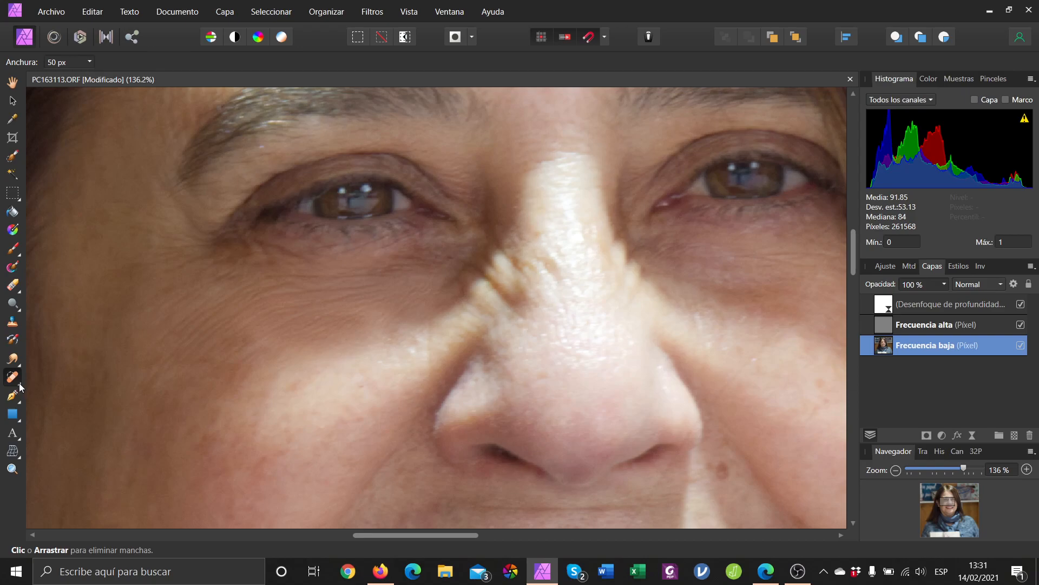
Even out the wrinkles on the right side of the woman's nose bridge with the Pincel de restauración
left_click(20, 385)
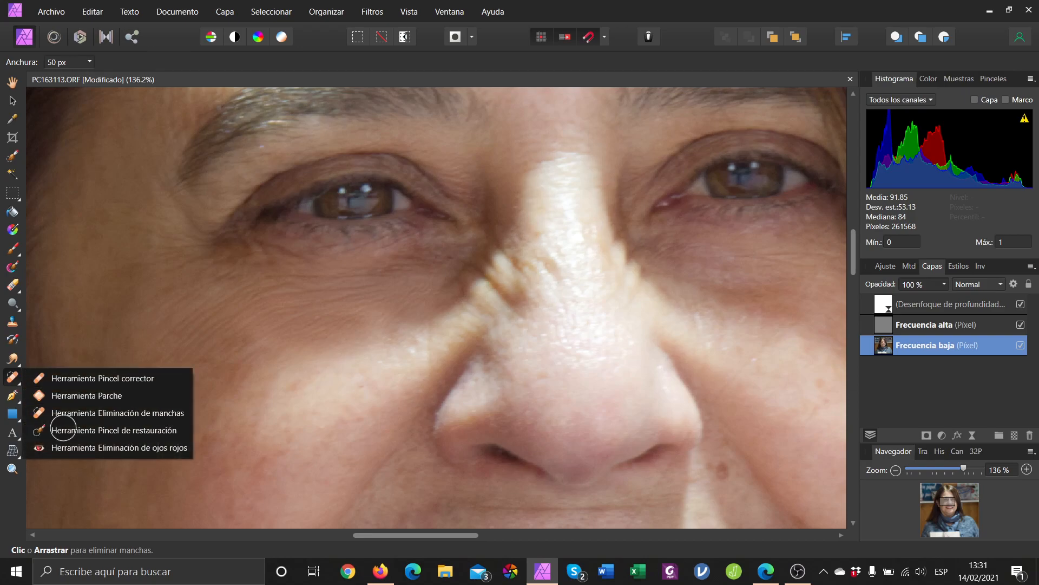
left_click(63, 428)
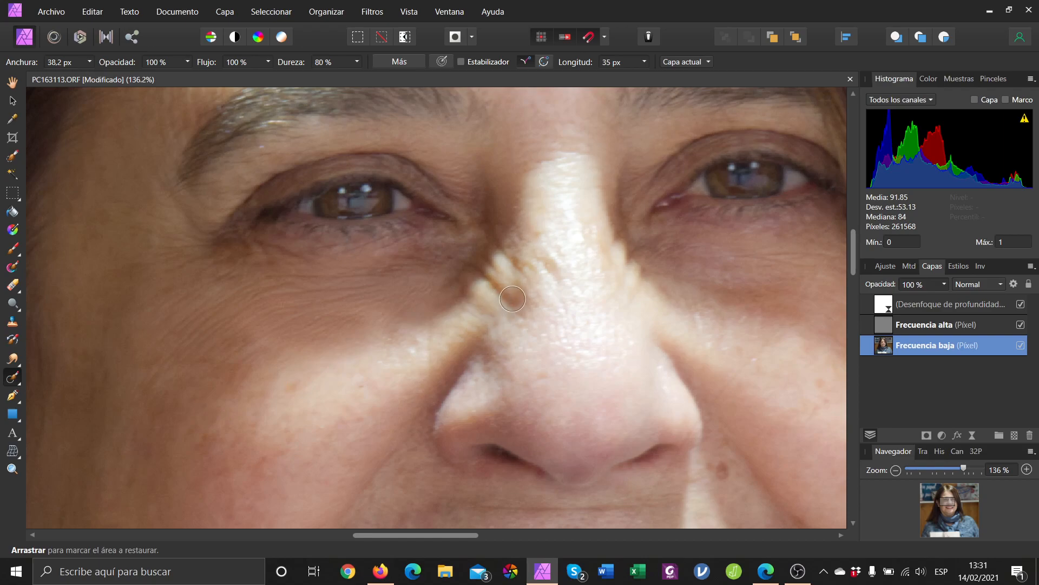
left_click_drag(515, 303, 479, 272)
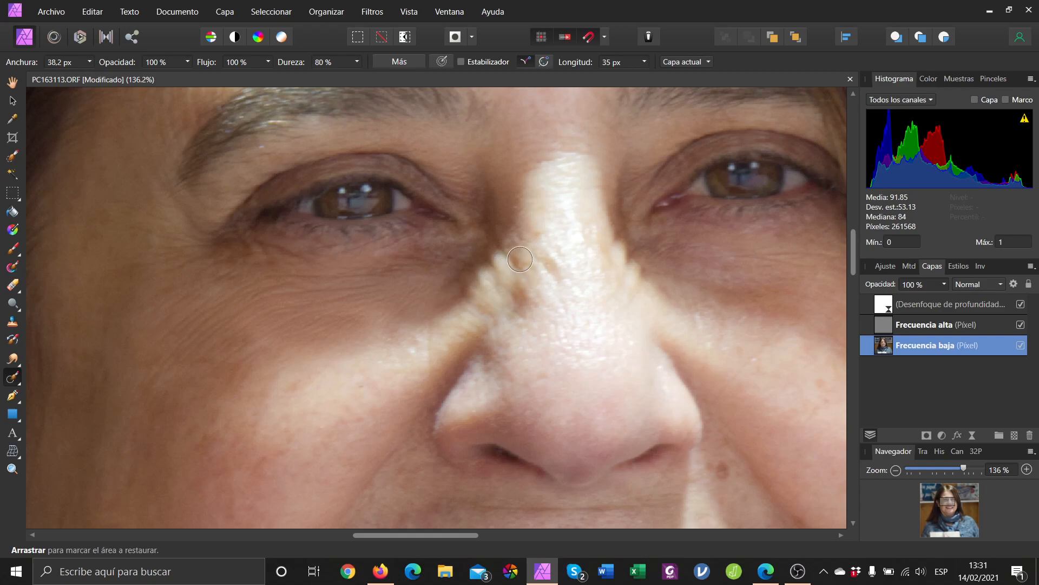
left_click_drag(520, 260, 501, 244)
left_click_drag(555, 279, 539, 260)
left_click_drag(518, 309, 526, 281)
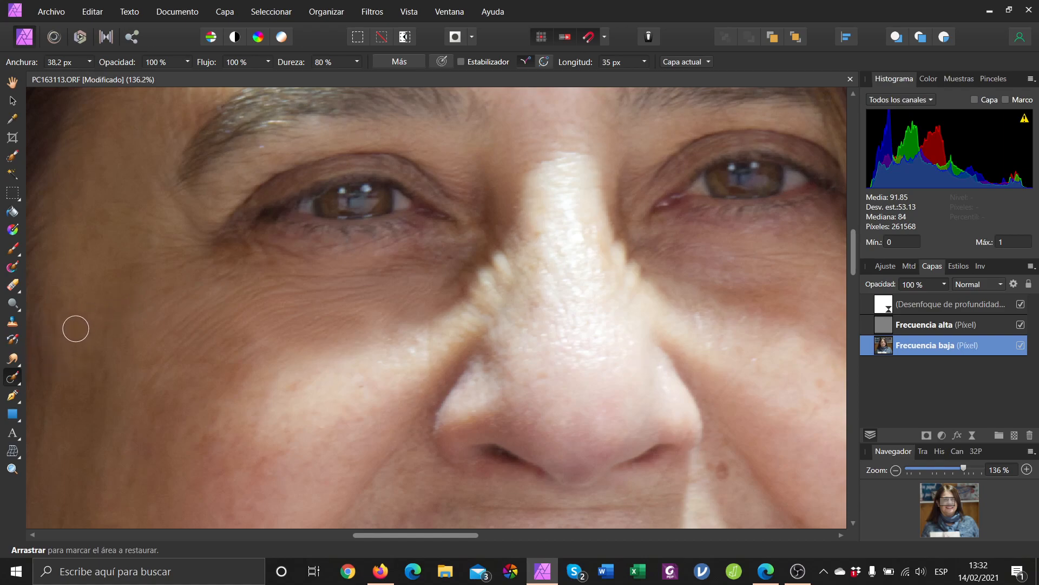
Lighten the woman's right eye with the Pincel de sobreexposición at 25 px width
left_click(14, 304)
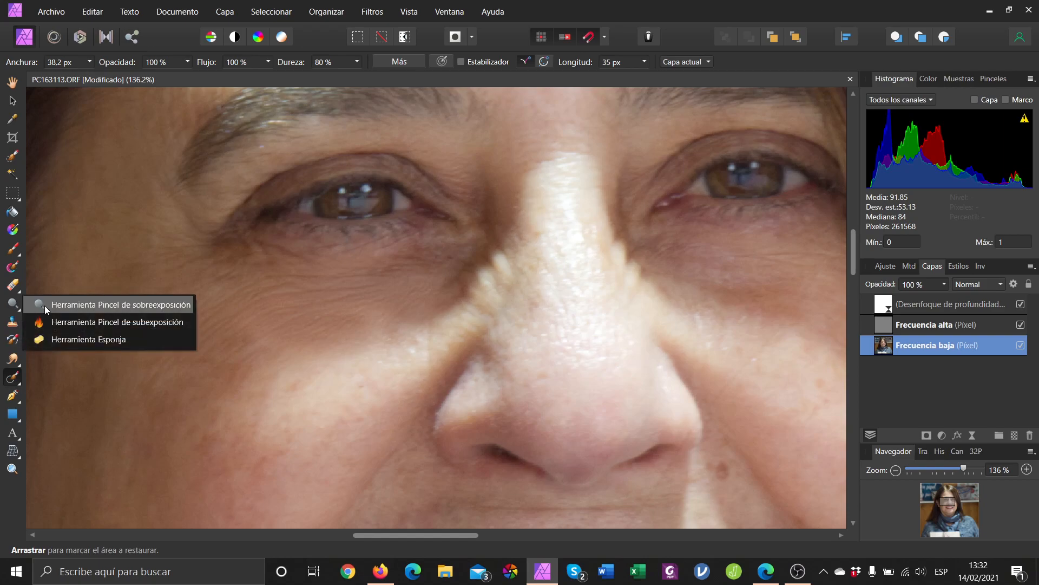
left_click(74, 305)
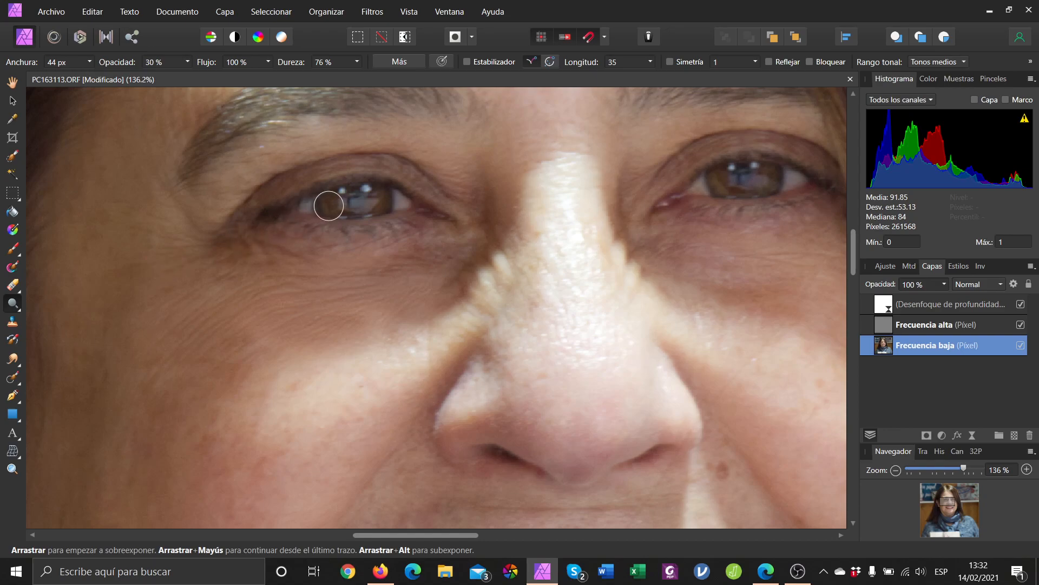
left_click(89, 63)
mouse_move(300, 207)
left_mouse_down()
mouse_move(356, 203)
mouse_move(333, 205)
mouse_move(372, 185)
mouse_move(406, 202)
mouse_move(338, 214)
mouse_move(324, 200)
mouse_move(358, 188)
mouse_move(410, 195)
mouse_move(401, 204)
left_mouse_up()
mouse_move(351, 198)
left_mouse_down()
mouse_move(304, 200)
mouse_move(331, 204)
mouse_move(303, 208)
left_mouse_up()
Raise the Pincel de sobreexposición opacity to 55%, lighten the right iris further, and undo the last stroke
left_click(188, 61)
left_click_drag(191, 73, 213, 76)
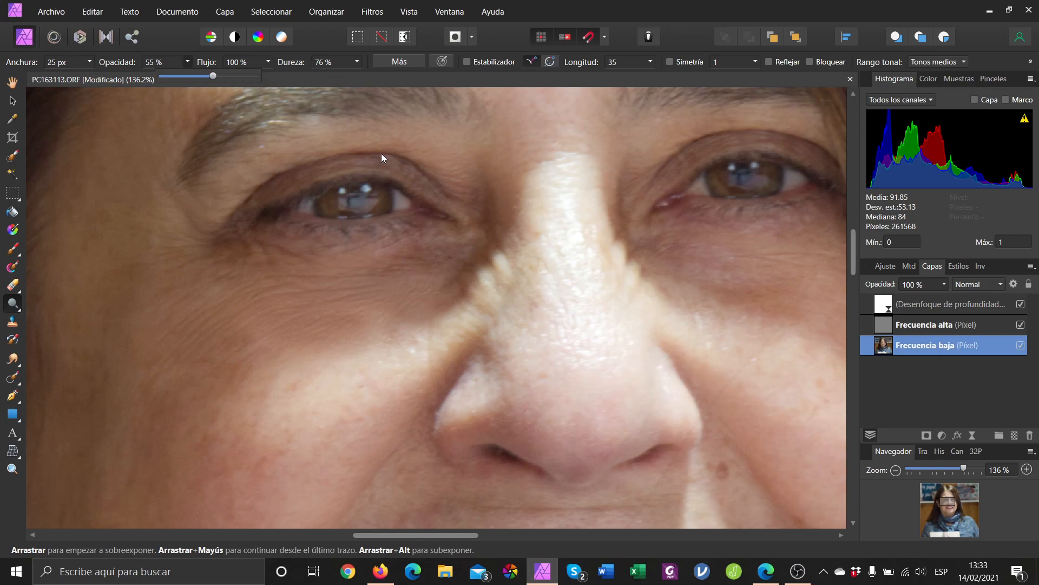
left_click(360, 203)
mouse_move(359, 203)
left_mouse_down()
mouse_move(368, 195)
mouse_move(310, 199)
mouse_move(310, 212)
mouse_move(407, 200)
mouse_move(350, 192)
left_mouse_up()
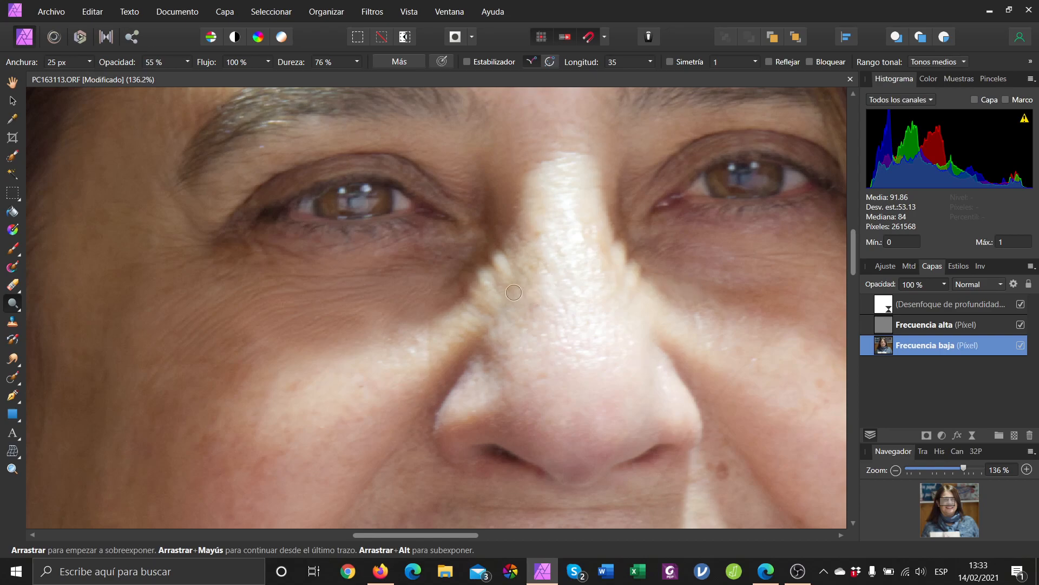
left_click(715, 253)
key("ctrl+z")
Add a live Máscara de enfoque filter with a 6,5 px radius and a factor of 3,549, and invert its mask
left_click(973, 436)
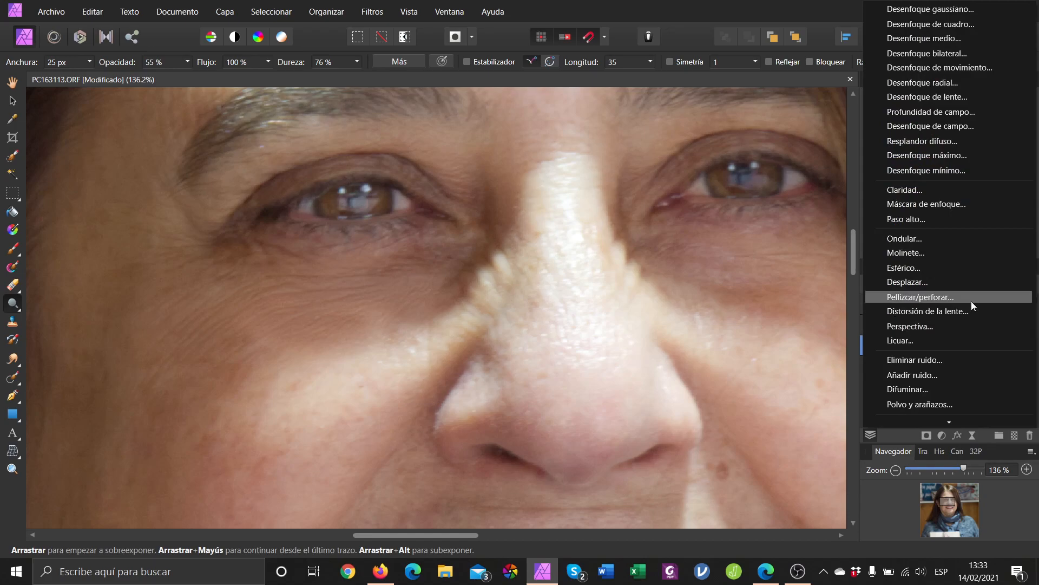
left_click(979, 200)
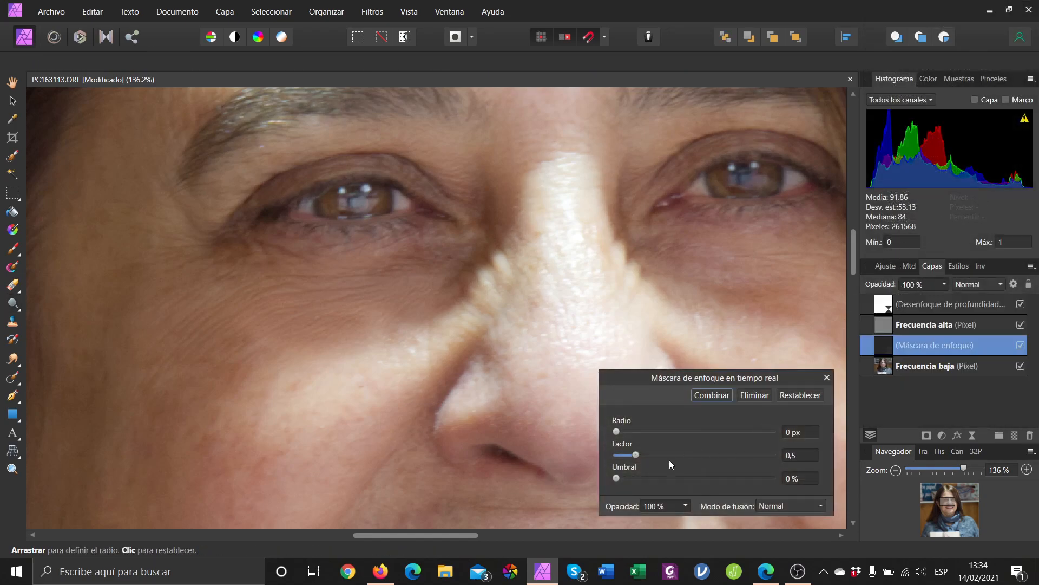
left_click_drag(635, 456, 755, 458)
left_click_drag(619, 434, 676, 435)
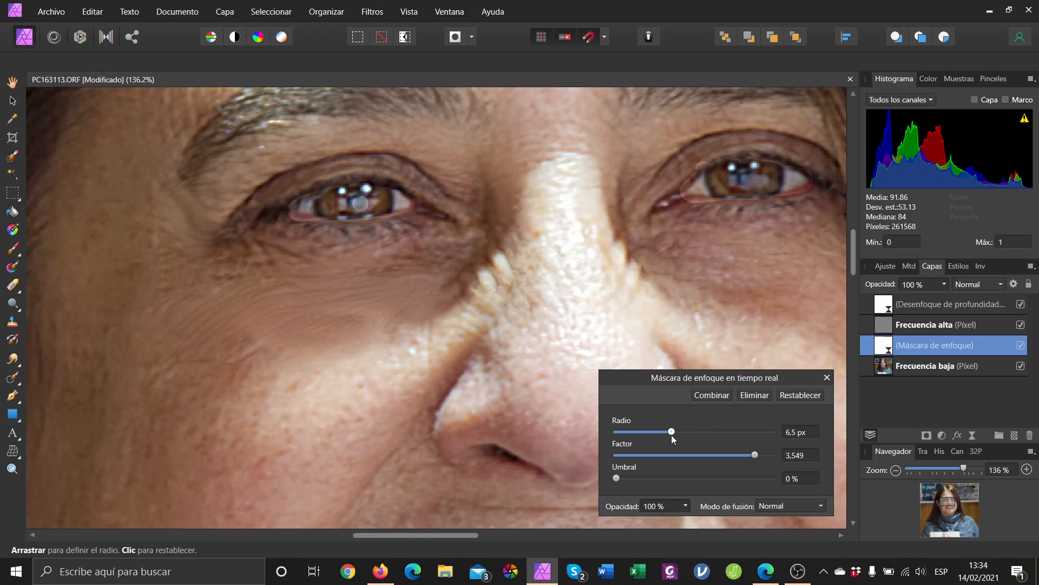
left_click(828, 379)
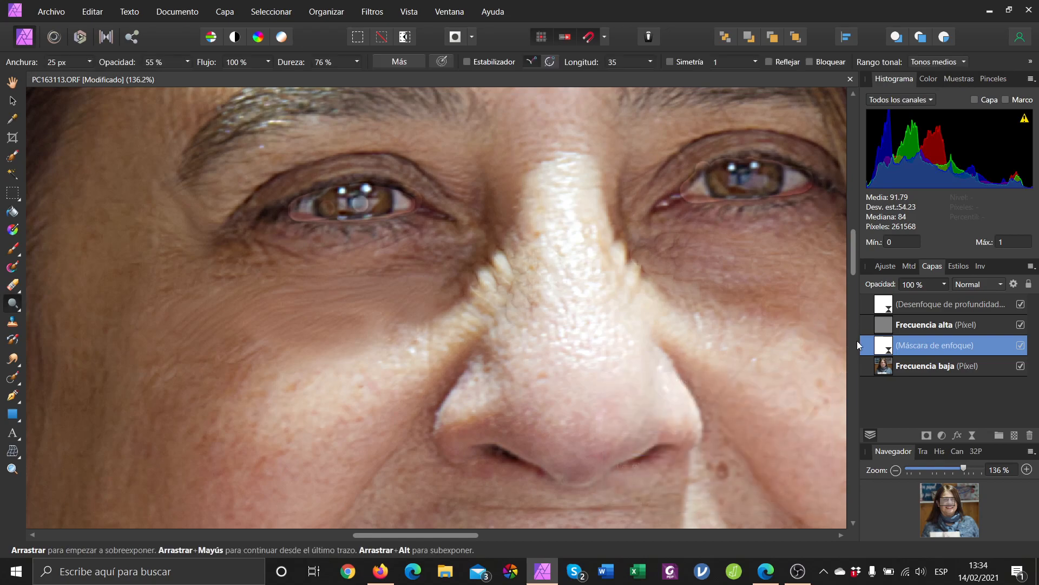
key("ctrl+i")
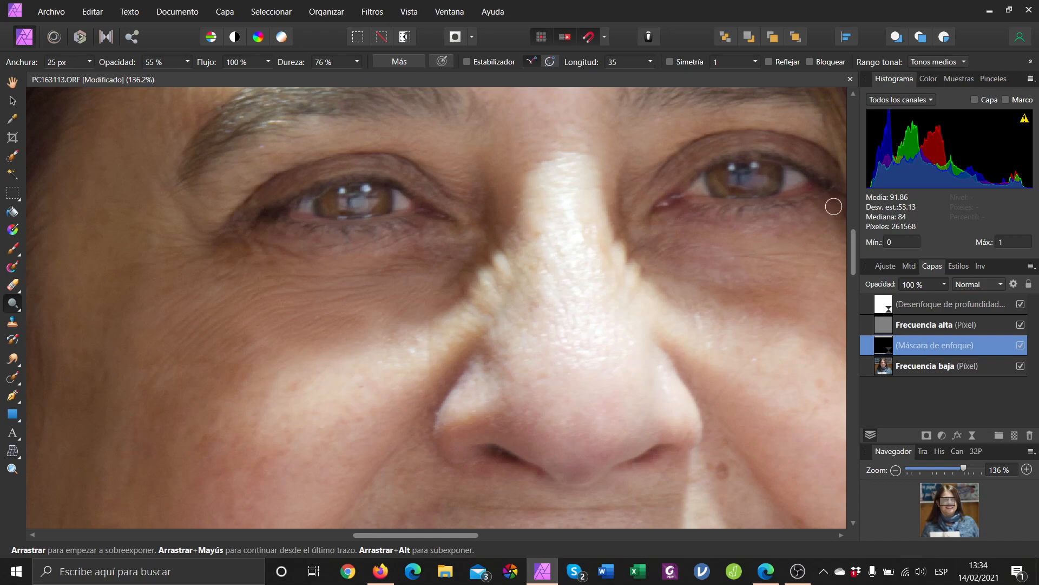
Reveal the sharpening on both of the woman's eyes by painting the filter mask white with a 27 px brush
left_click(928, 79)
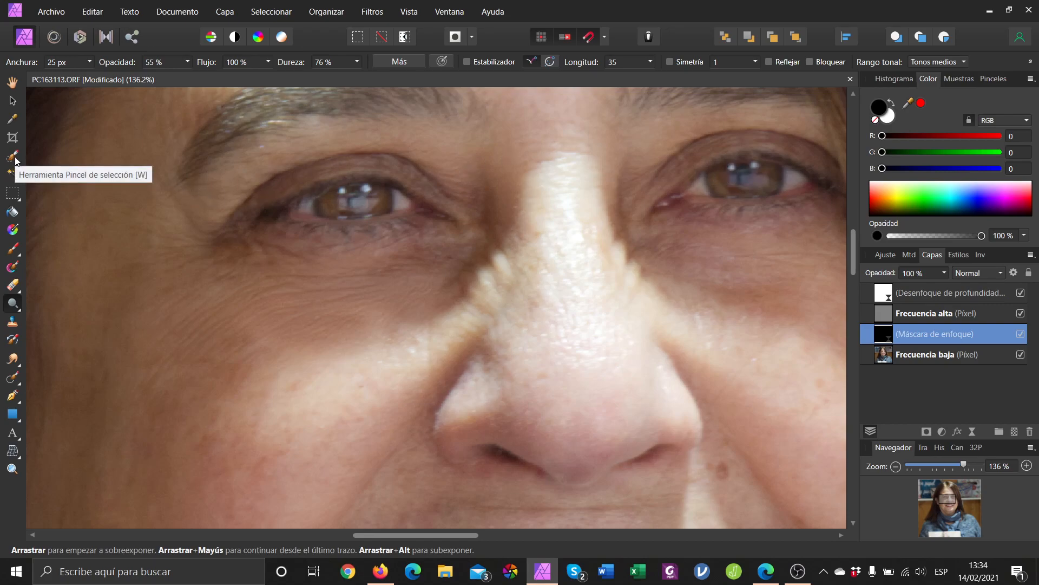
left_click(14, 249)
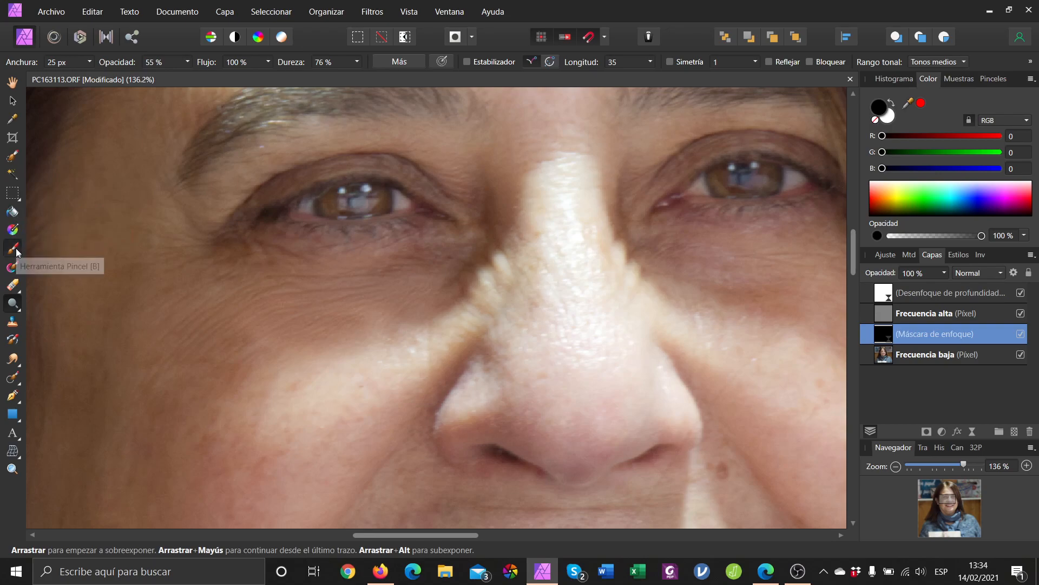
left_click(90, 63)
left_click(88, 76)
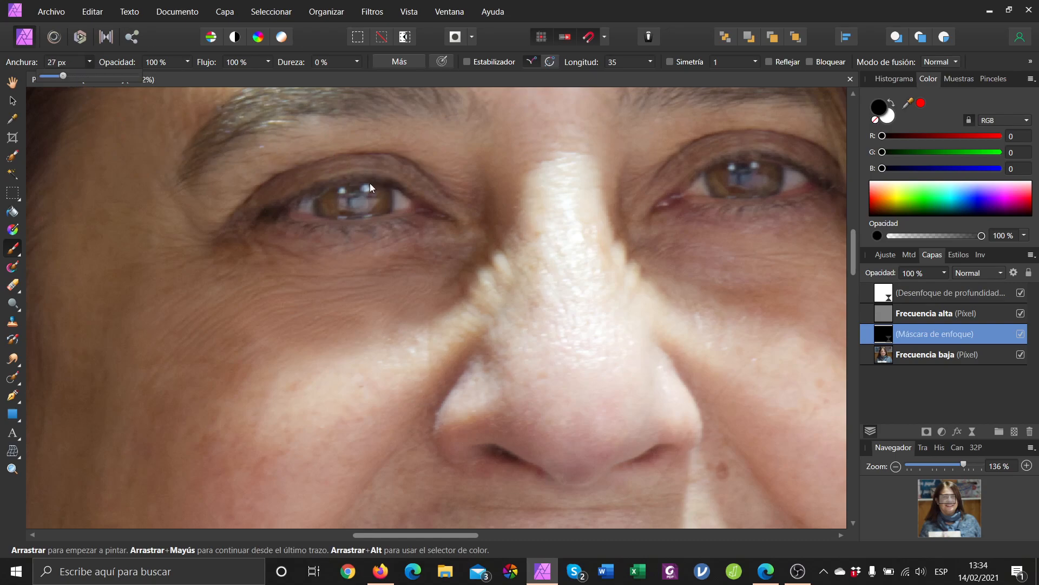
left_click(759, 177)
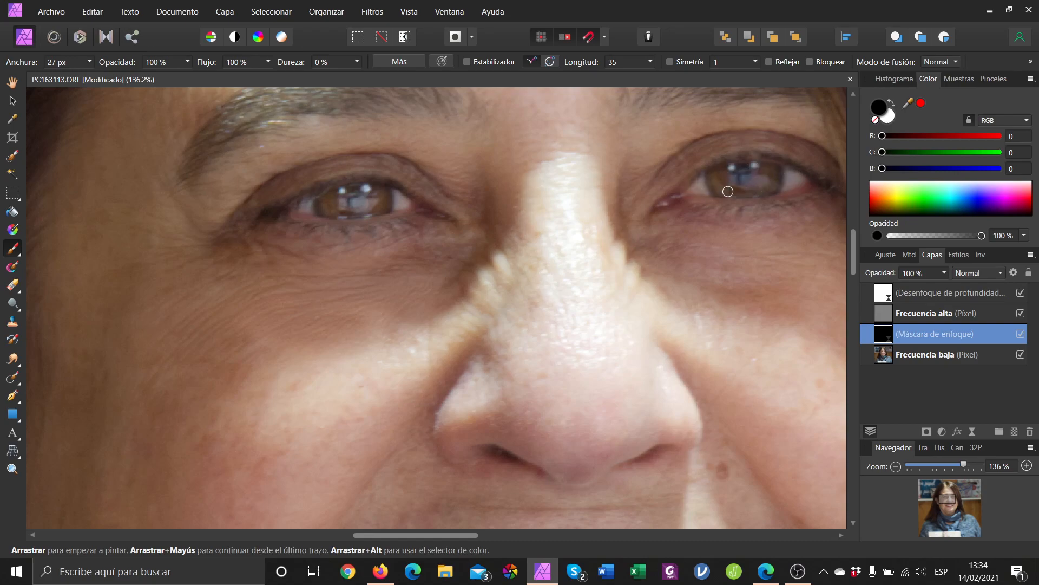
left_click(886, 120)
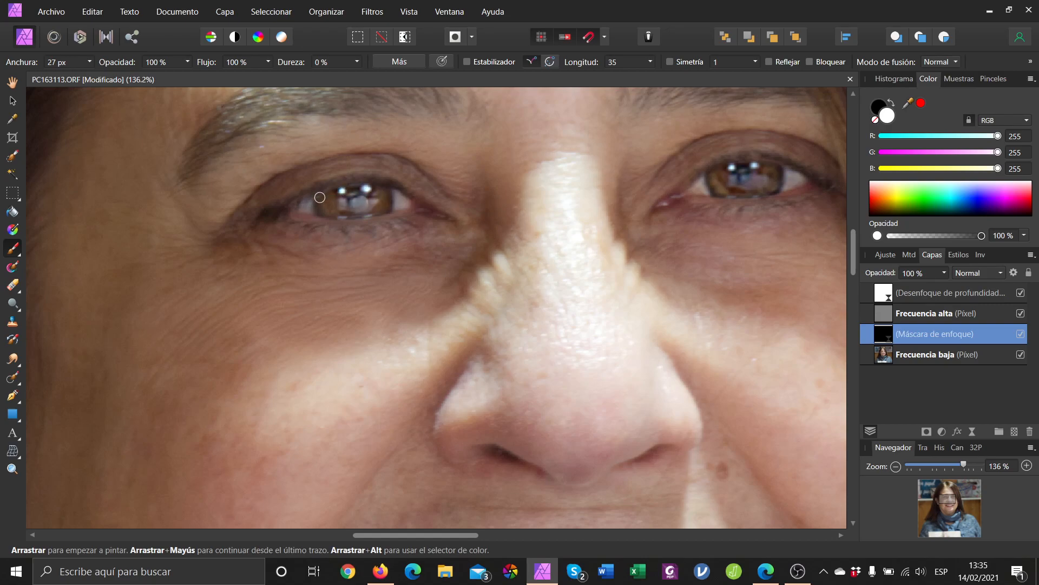
left_click_drag(327, 215, 406, 198)
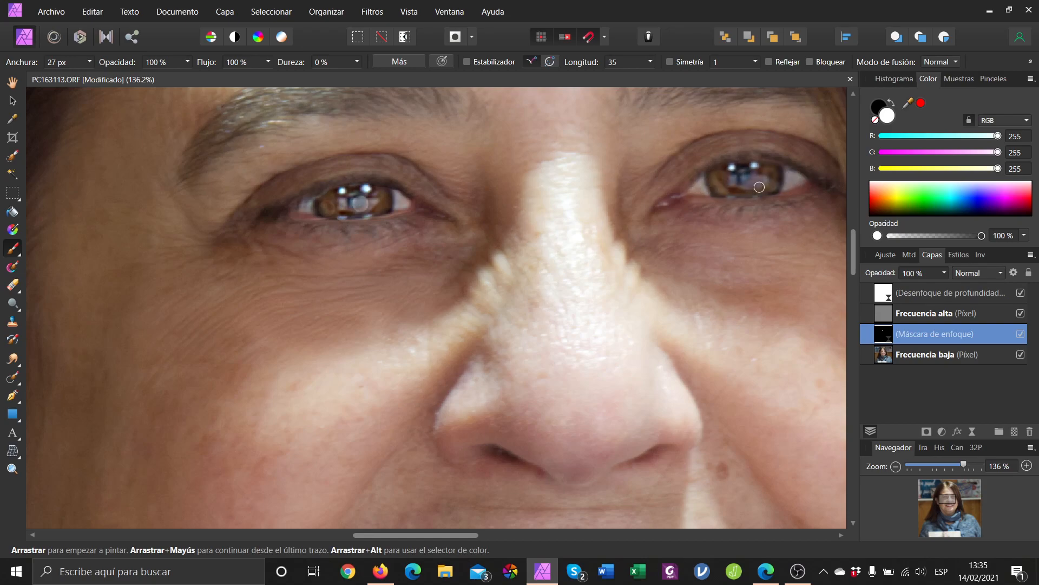
Reduce the Máscara de enfoque filter's radius to 0,8 px and slightly lower its factor
double_click(881, 337)
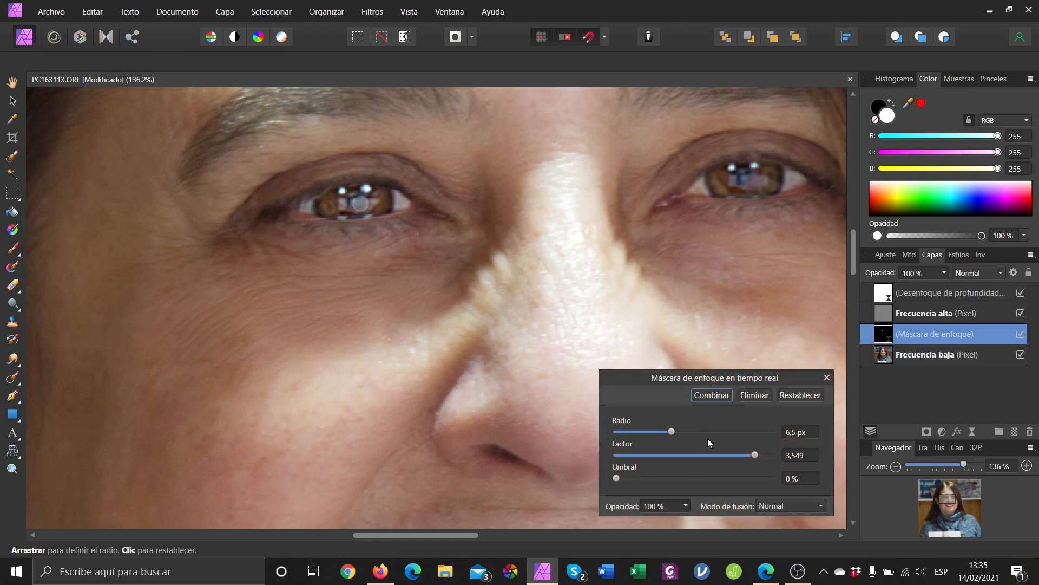
left_click_drag(680, 431, 648, 432)
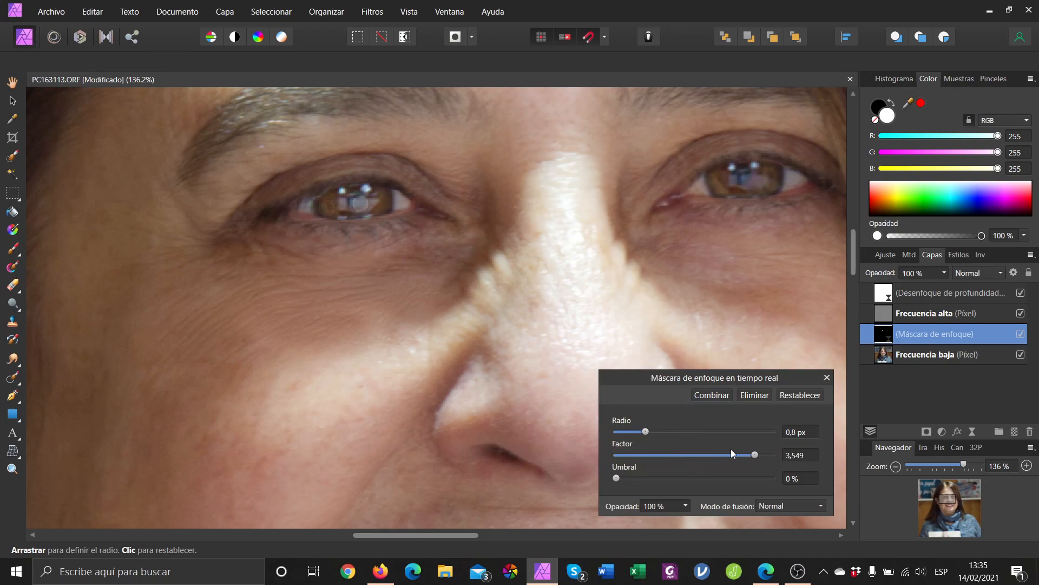
left_click_drag(756, 454, 740, 455)
left_click(826, 378)
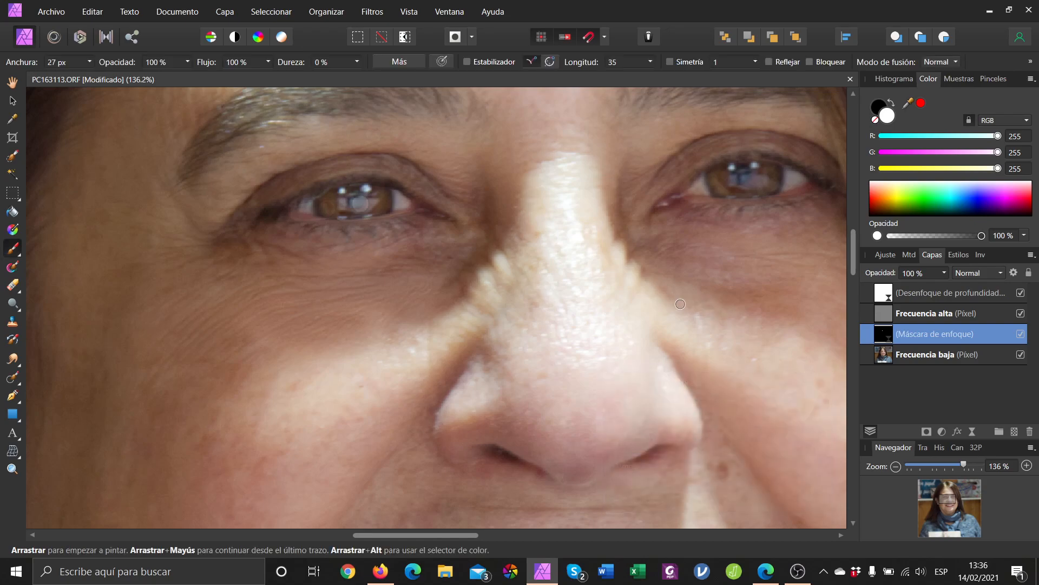
Export the whole portrait as a high-quality JPEG named "retrato blog" in the Blog folder
key("ctrl+0")
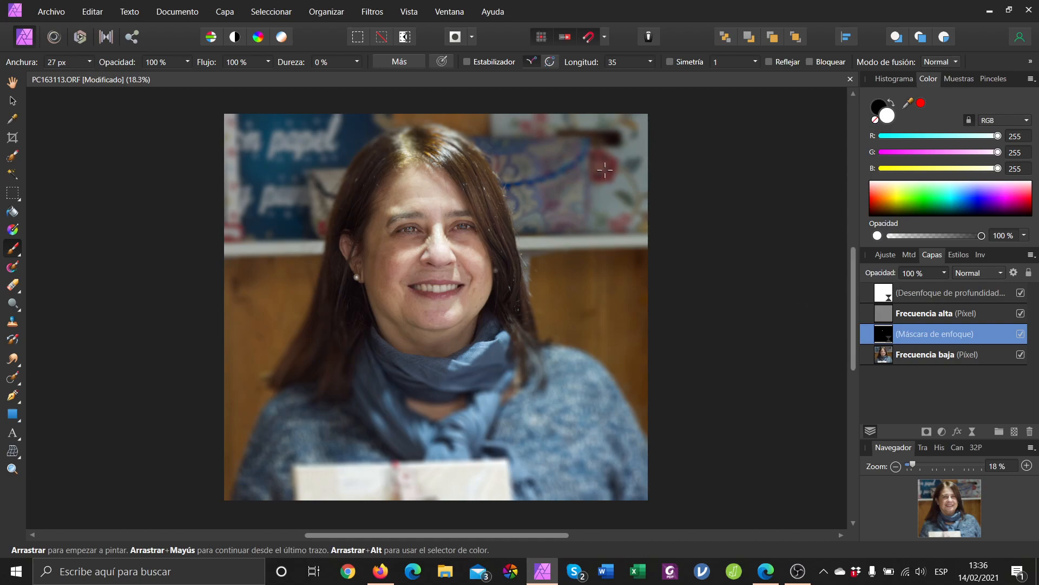
left_click(55, 17)
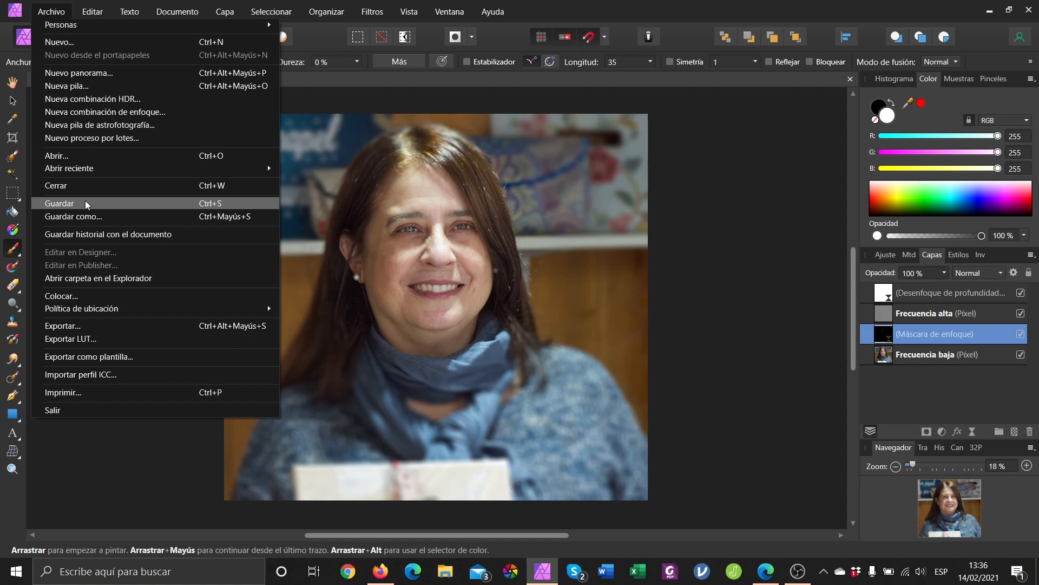
left_click(104, 325)
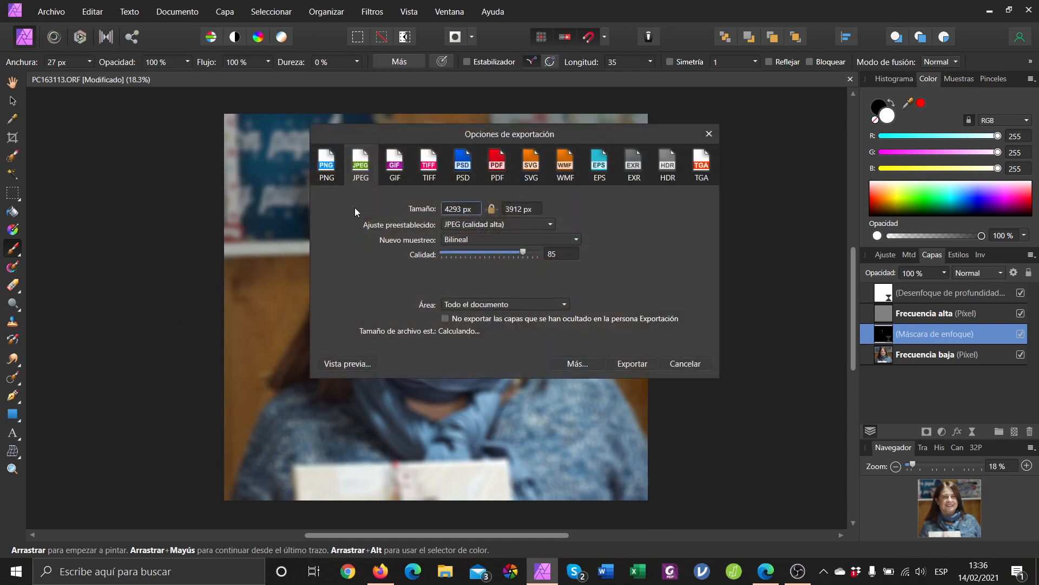
left_click(624, 363)
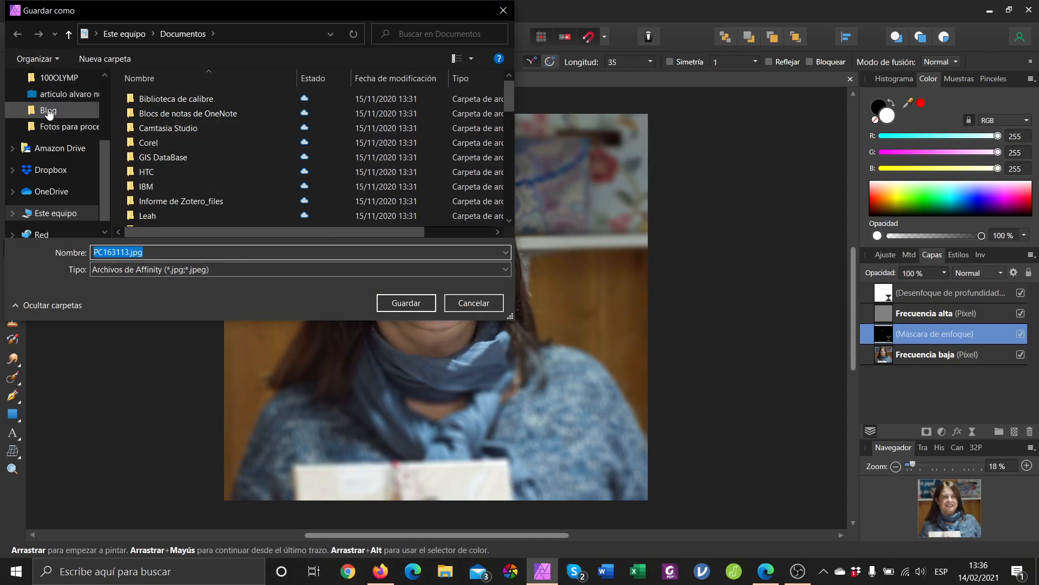
left_click(48, 110)
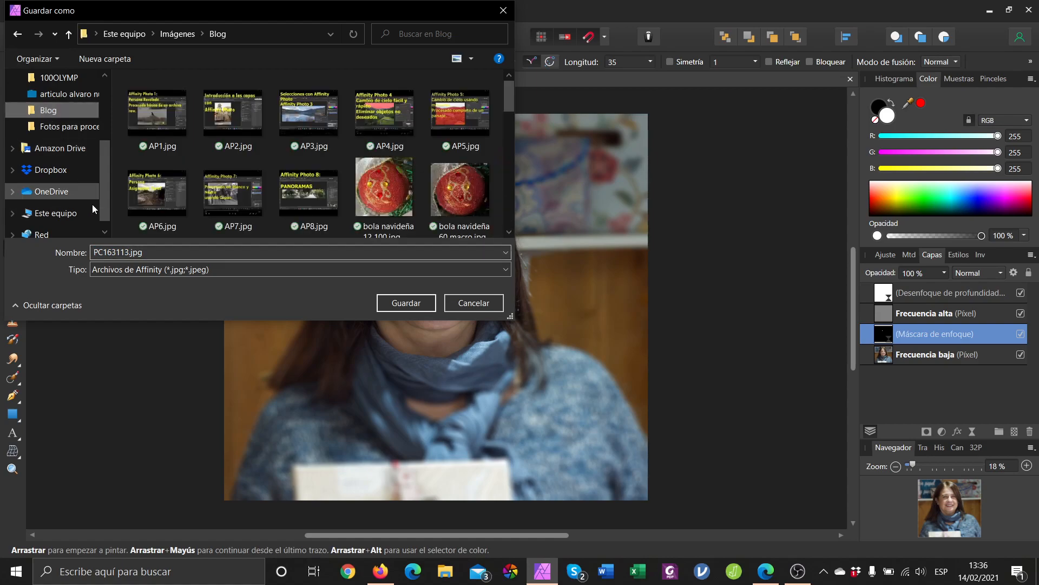
double_click(152, 250)
type("retrato blog")
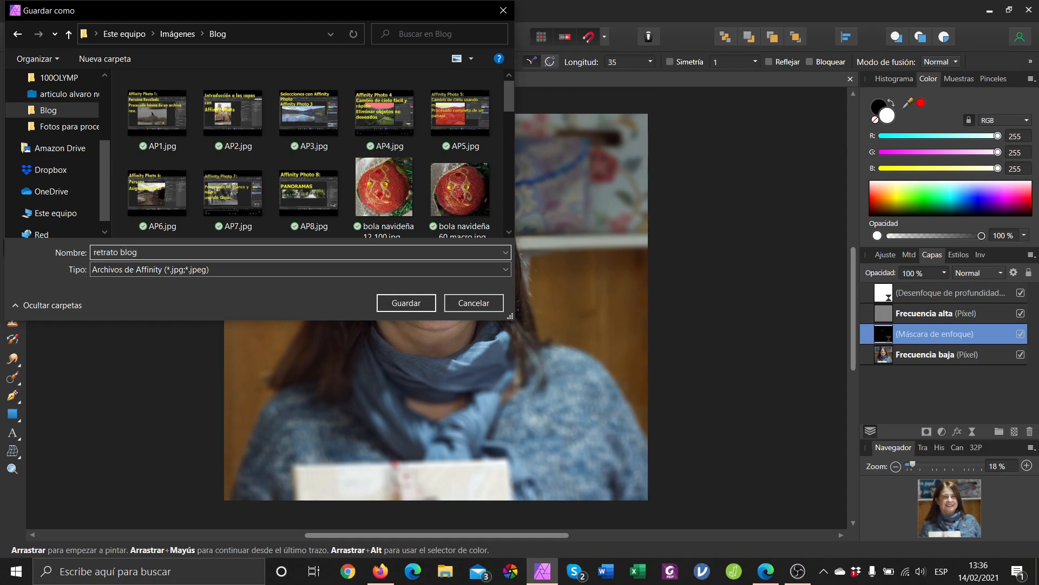
key("Return")
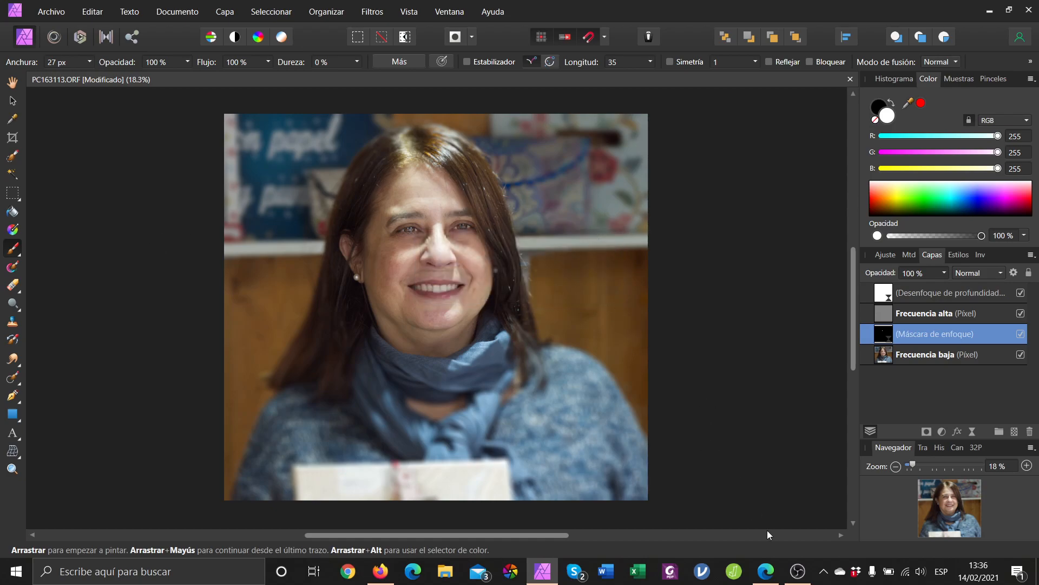
left_click(798, 572)
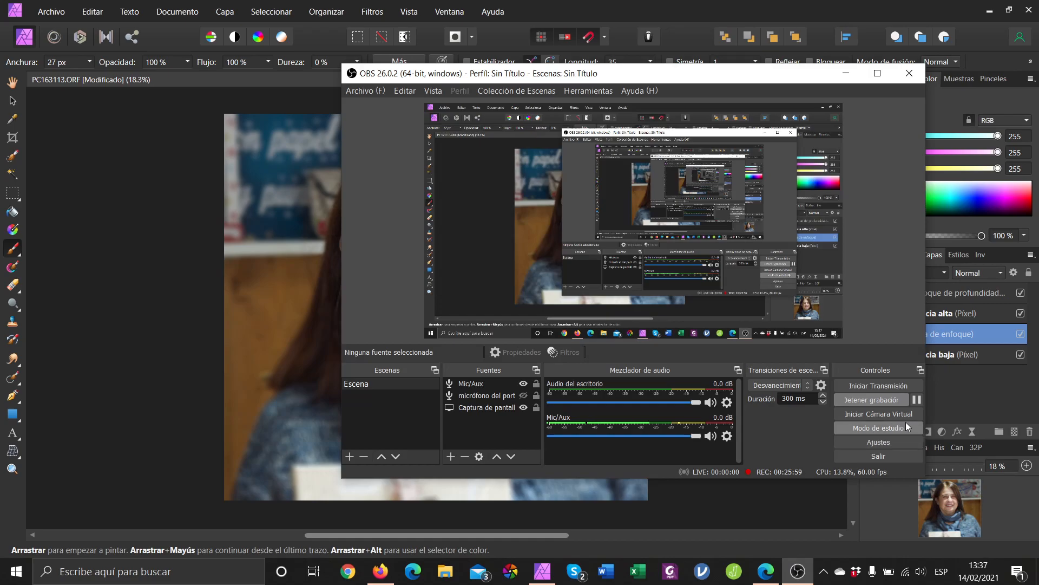